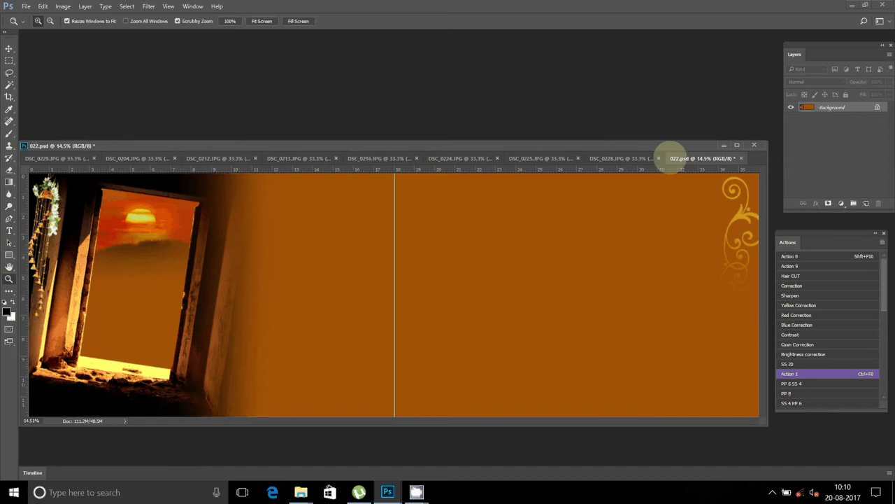
Resize the DSC_0228 photo to 8 inches wide.
{"action": "left_click", "coordinate": [618, 156]}
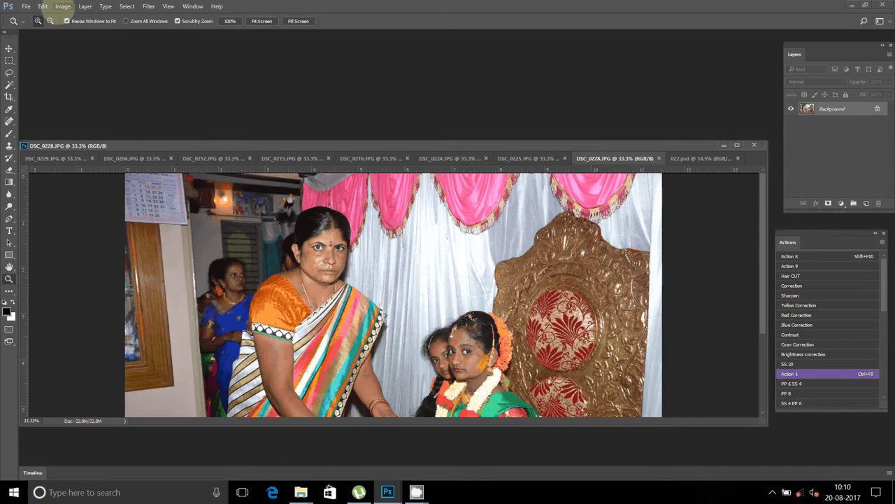
{"action": "left_click", "coordinate": [62, 6]}
{"action": "left_click", "coordinate": [123, 88]}
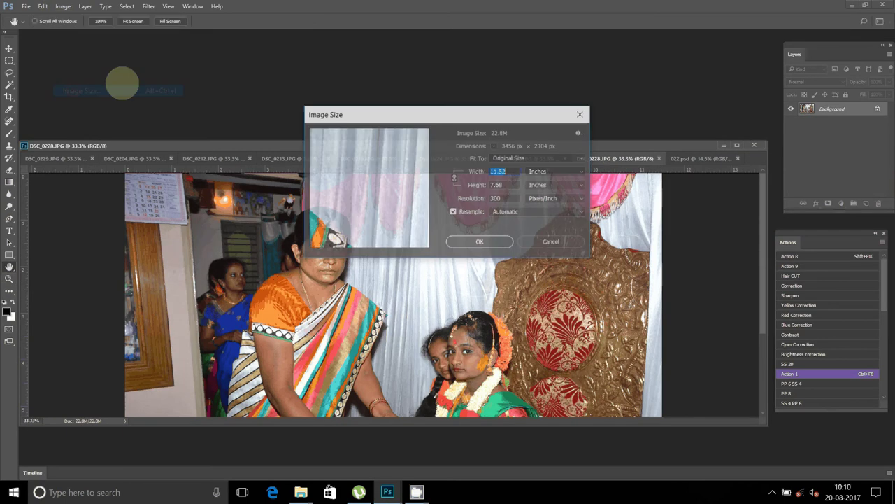
{"action": "type", "text": "8"}
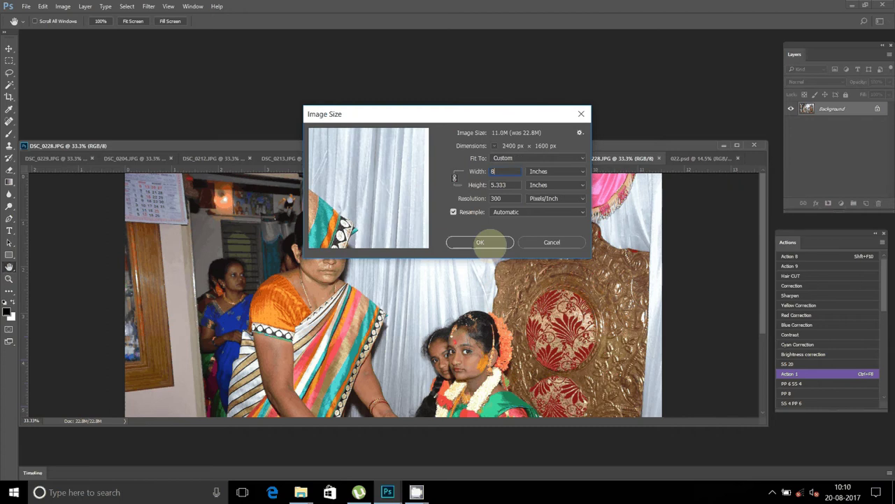
{"action": "left_click", "coordinate": [480, 242]}
{"action": "key", "text": "z"}
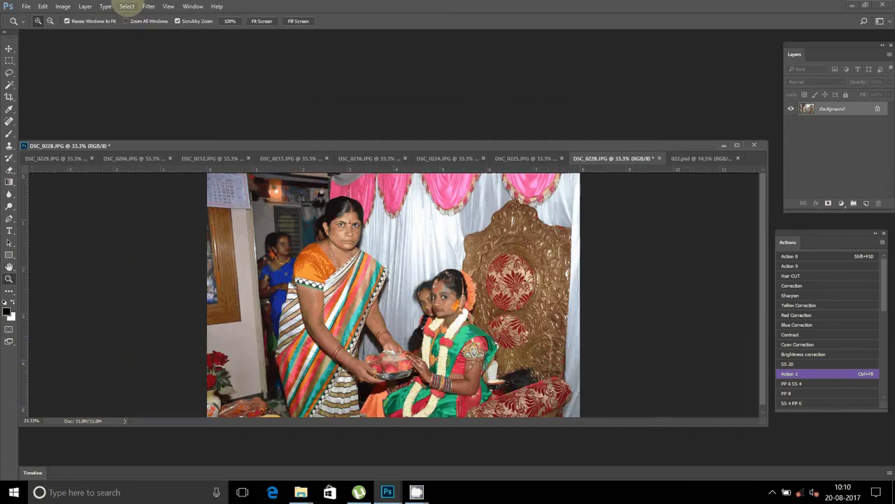
Select all of DSC_0228, cut it, and close it without saving.
{"action": "left_click", "coordinate": [126, 6]}
{"action": "left_click", "coordinate": [131, 18]}
{"action": "left_click", "coordinate": [42, 6]}
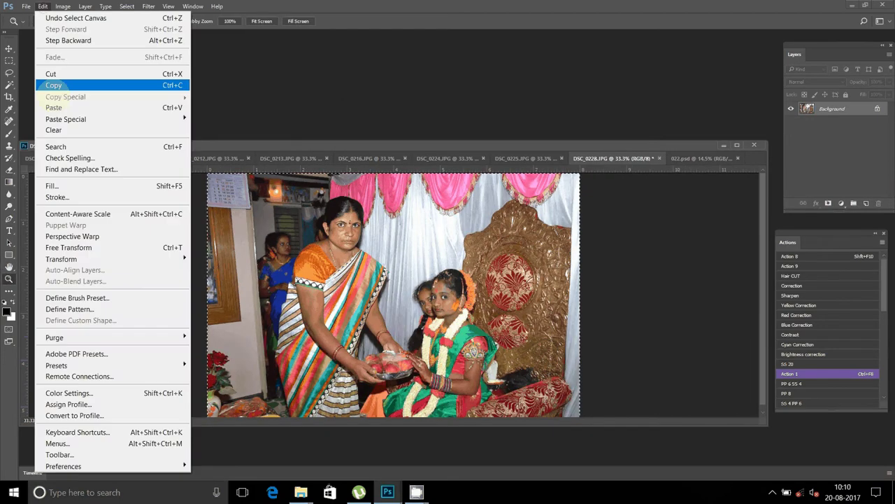
{"action": "left_click", "coordinate": [50, 73]}
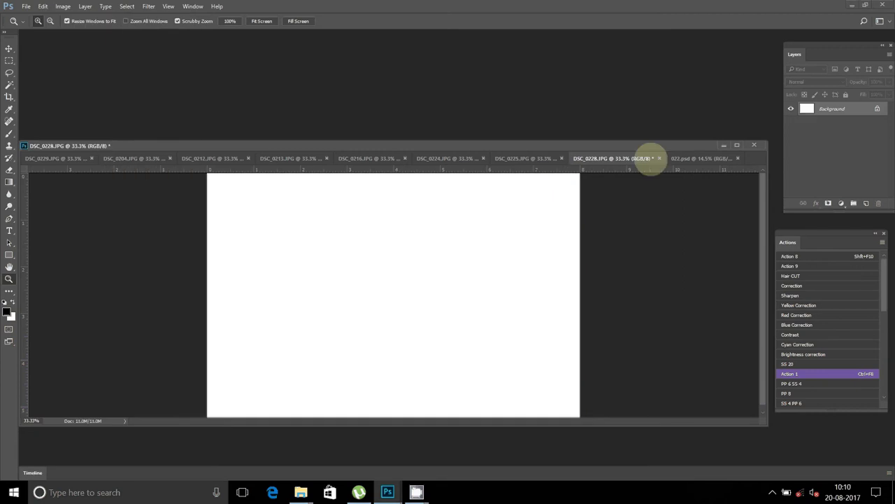
{"action": "left_click", "coordinate": [659, 159]}
{"action": "left_click", "coordinate": [452, 182]}
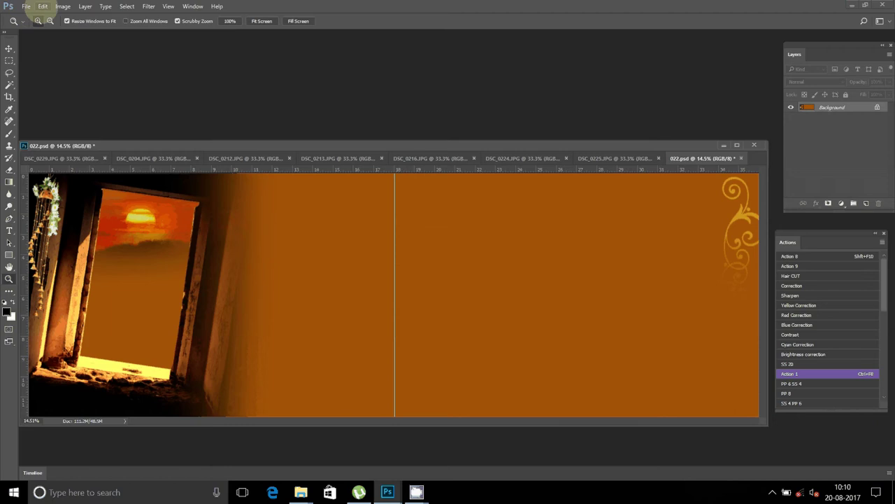
Paste the photo into the 022 spread and bring up DSC_0225.
{"action": "left_click", "coordinate": [42, 6]}
{"action": "left_click", "coordinate": [63, 111]}
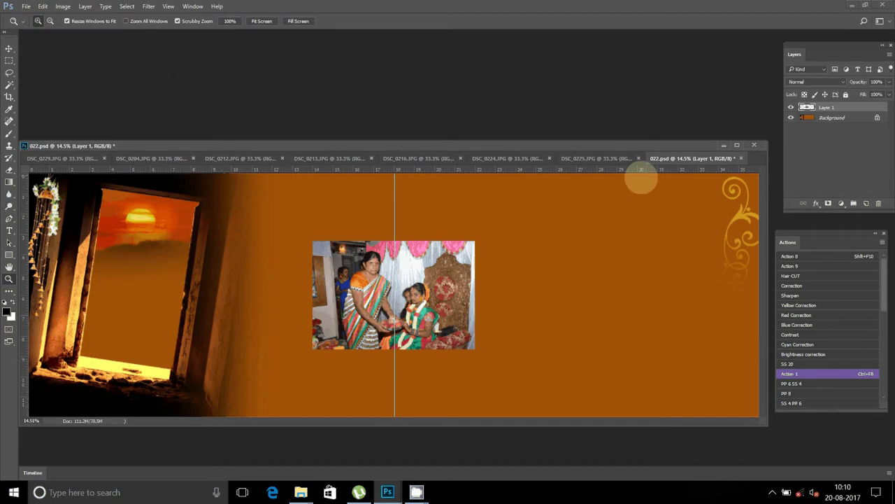
{"action": "left_click", "coordinate": [603, 157]}
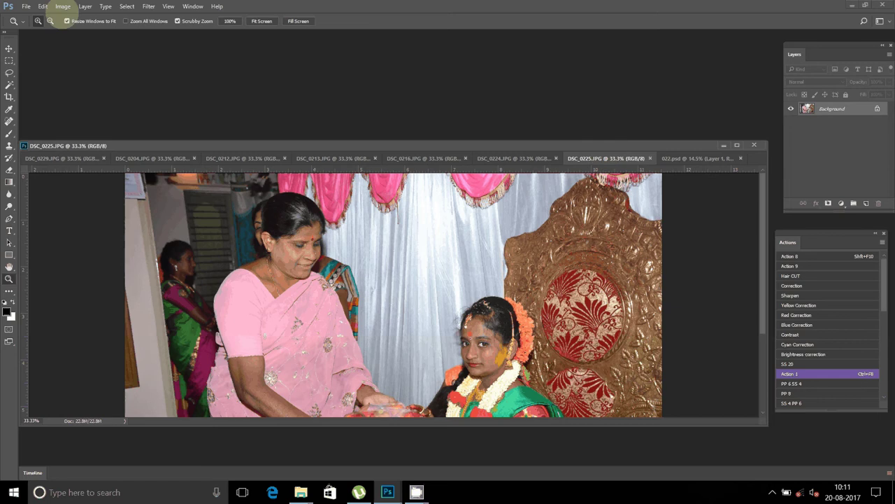
Resize the DSC_0225 photo to 8 inches wide.
{"action": "left_click", "coordinate": [63, 7]}
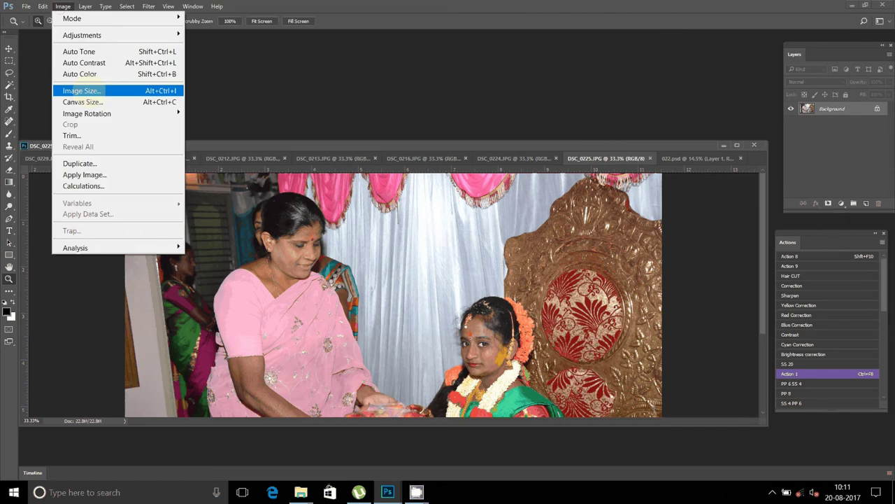
{"action": "left_click", "coordinate": [95, 91]}
{"action": "type", "text": "8"}
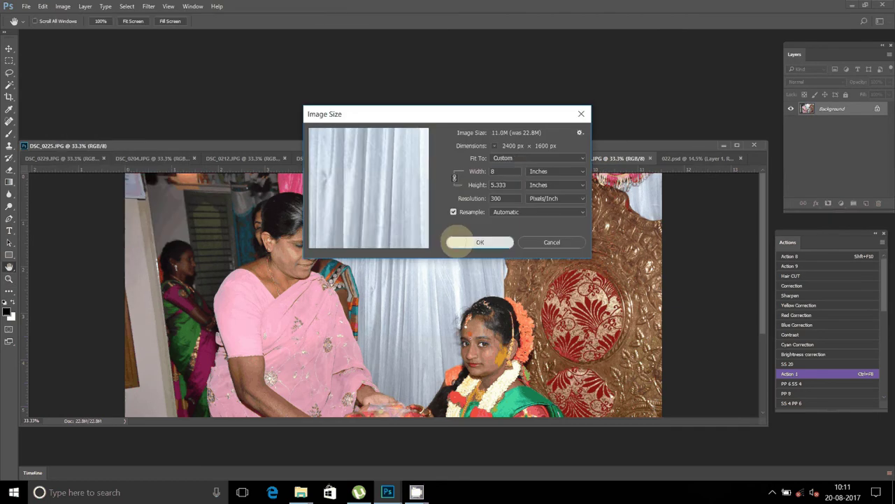
{"action": "left_click", "coordinate": [458, 242]}
{"action": "key", "text": "z"}
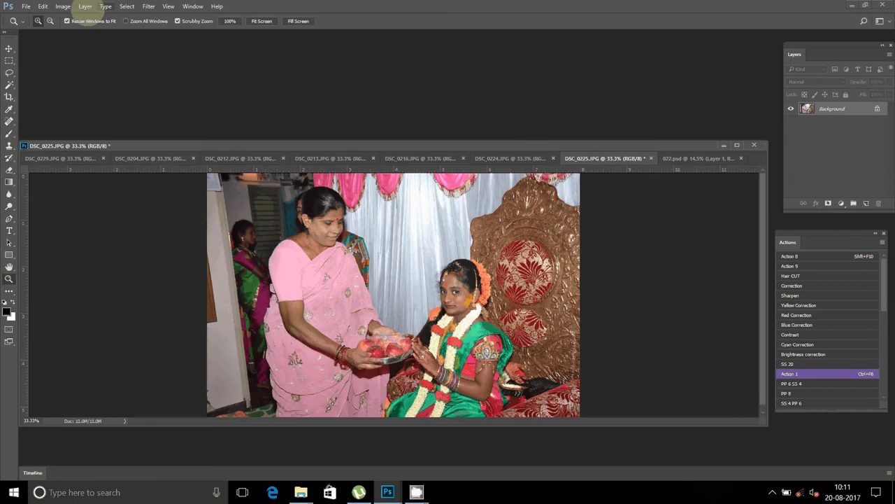
Cut the whole DSC_0225 picture and close it without saving.
{"action": "key", "text": "ctrl+a"}
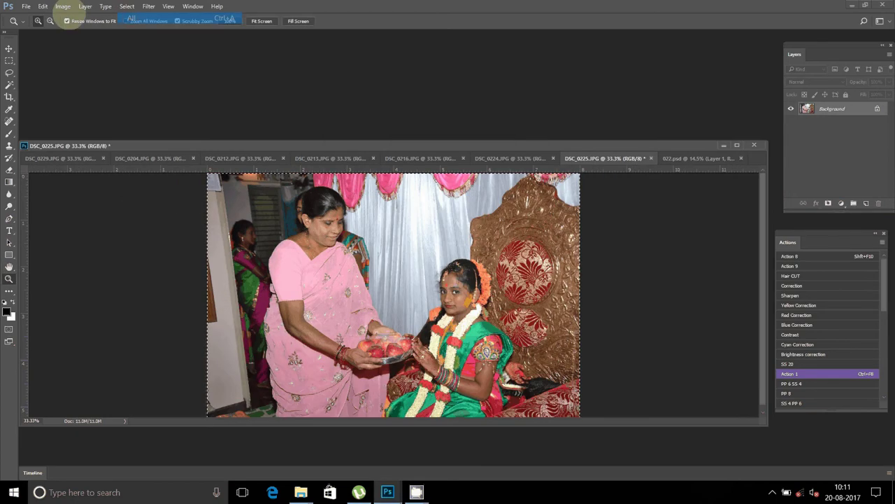
{"action": "left_click", "coordinate": [43, 7]}
{"action": "key", "text": "ctrl+BackSpace"}
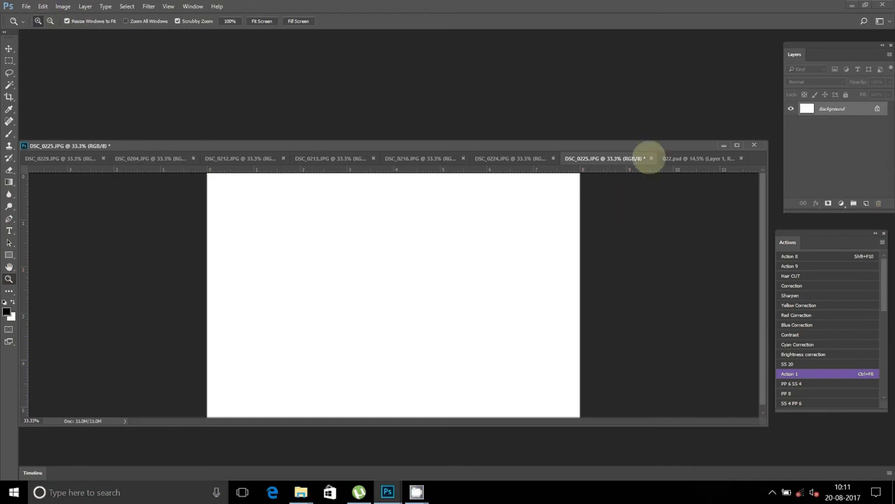
{"action": "left_click", "coordinate": [650, 158]}
{"action": "left_click", "coordinate": [451, 181]}
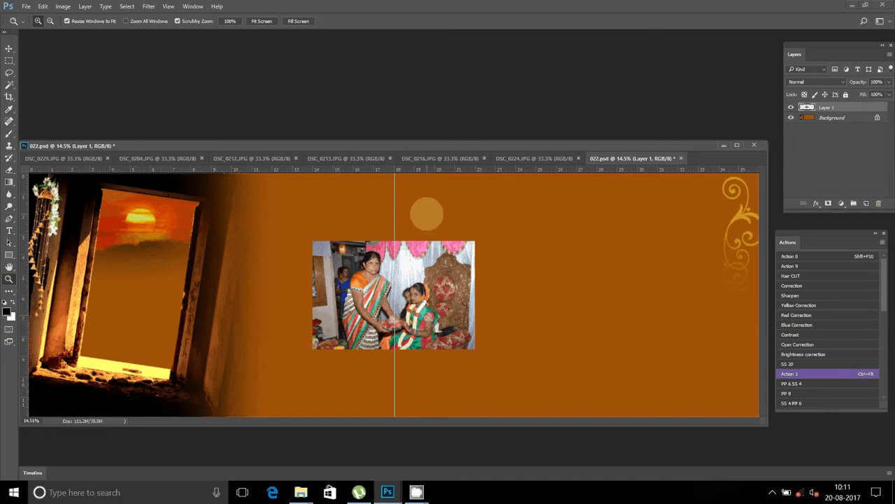
Paste it into 022.psd as Layer 2 on the lower right page.
{"action": "left_click", "coordinate": [42, 6]}
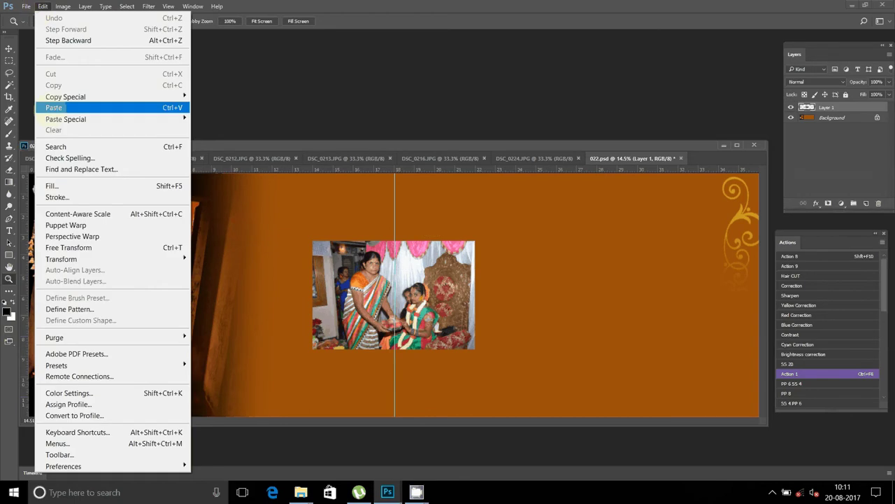
{"action": "left_click", "coordinate": [54, 108]}
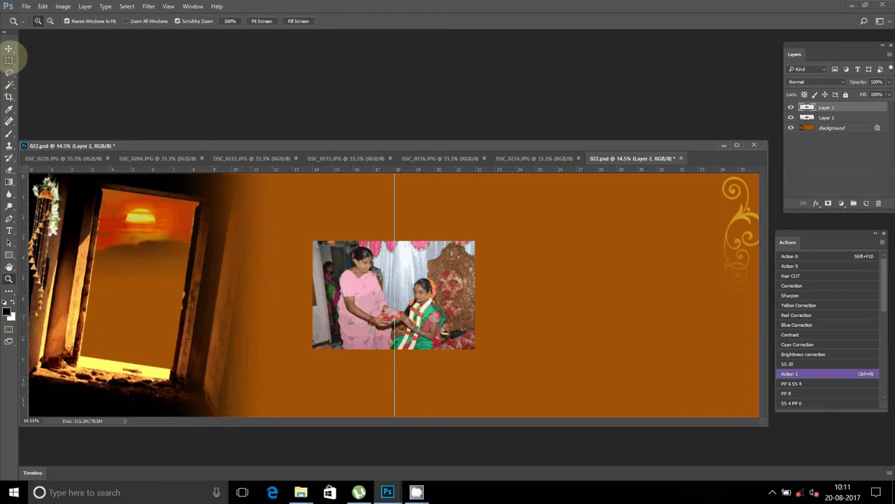
{"action": "left_click", "coordinate": [9, 48]}
{"action": "mouse_move", "coordinate": [518, 287]}
{"action": "left_mouse_down"}
{"action": "mouse_move", "coordinate": [741, 334]}
{"action": "mouse_move", "coordinate": [733, 330]}
{"action": "left_mouse_up"}
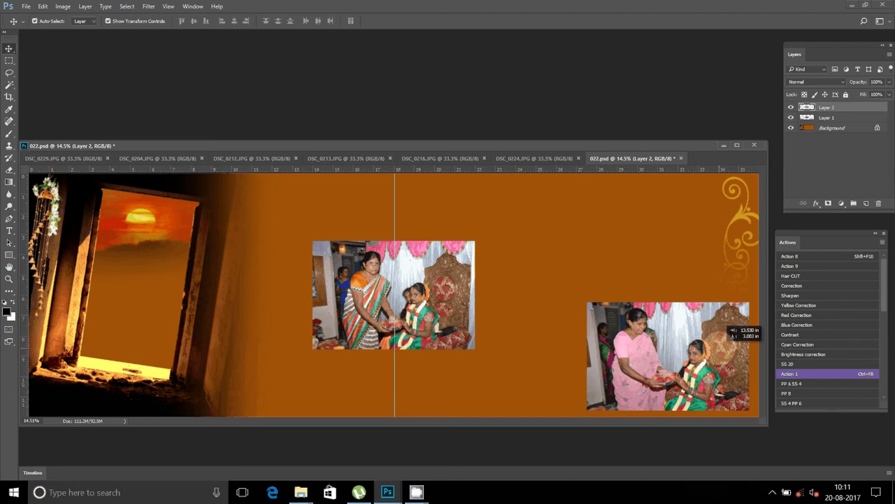
Move Layer 1 to the upper right page, just above Layer 2.
{"action": "left_click", "coordinate": [393, 293]}
{"action": "mouse_move", "coordinate": [393, 293]}
{"action": "left_mouse_down"}
{"action": "mouse_move", "coordinate": [734, 190]}
{"action": "mouse_move", "coordinate": [724, 189]}
{"action": "left_mouse_up"}
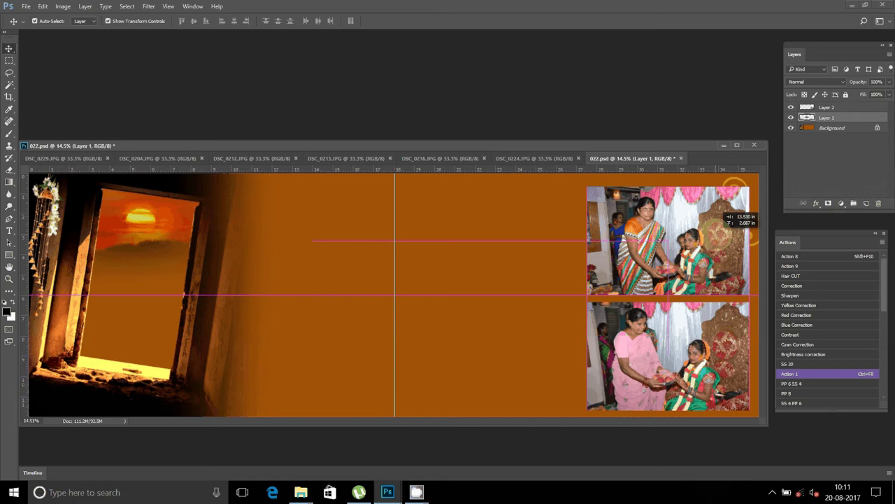
{"action": "left_click_drag", "start_coordinate": [725, 203], "coordinate": [724, 203]}
{"action": "key", "text": "Up"}
{"action": "key", "text": "Up"}
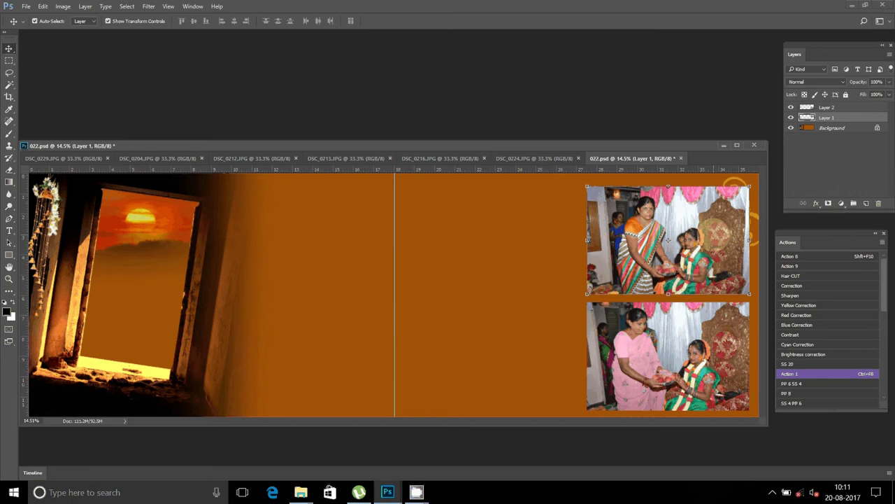
{"action": "key", "text": "Up"}
{"action": "key", "text": "Up"}
Resize the DSC_0224 photo to 8 inches wide.
{"action": "left_click", "coordinate": [524, 158]}
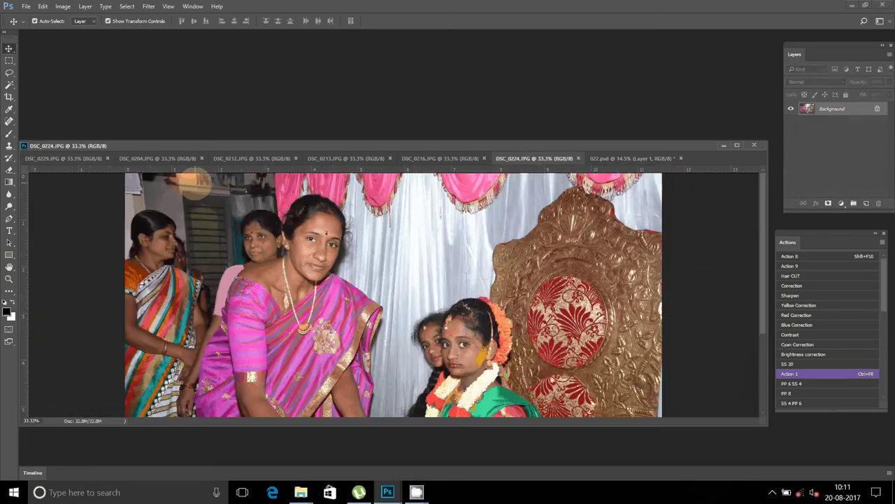
{"action": "left_click", "coordinate": [63, 7]}
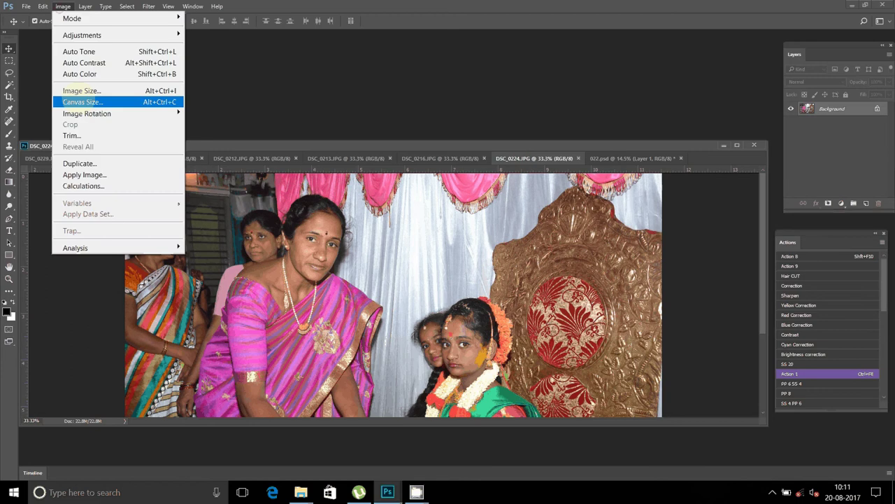
{"action": "left_click", "coordinate": [81, 91]}
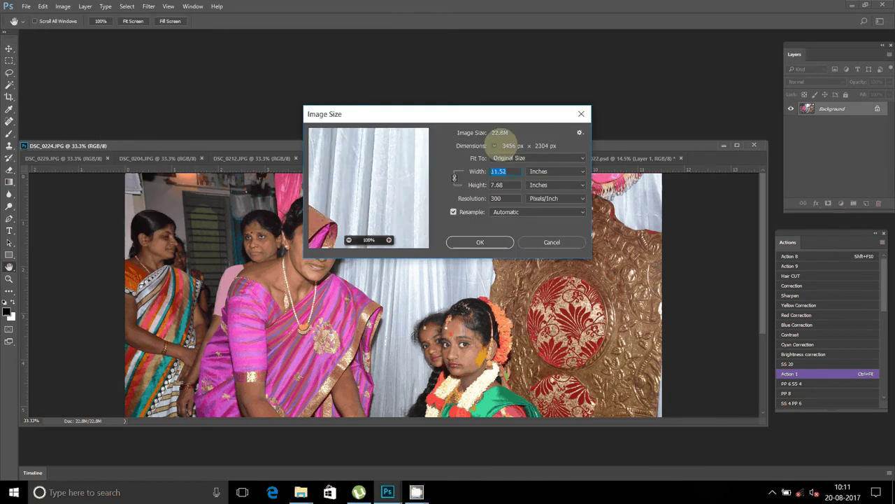
{"action": "type", "text": "8"}
{"action": "left_click", "coordinate": [500, 241]}
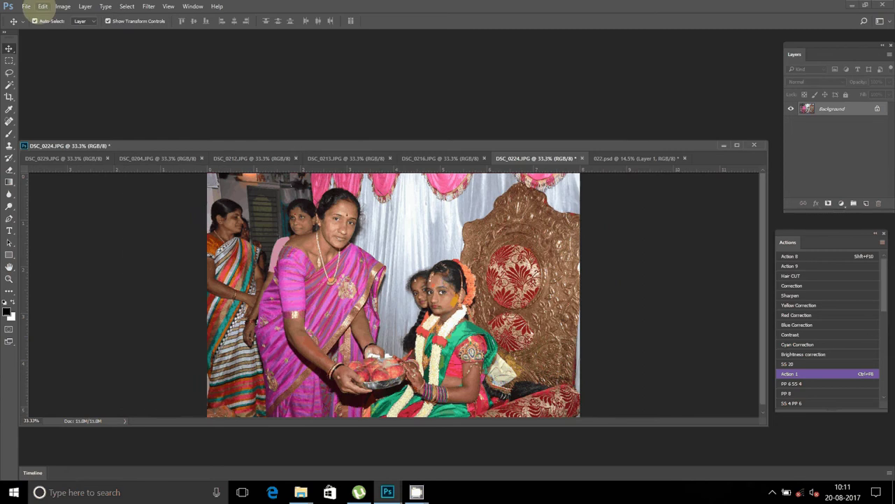
Select all of DSC_0224, cut it, and close it without saving.
{"action": "left_click", "coordinate": [43, 6]}
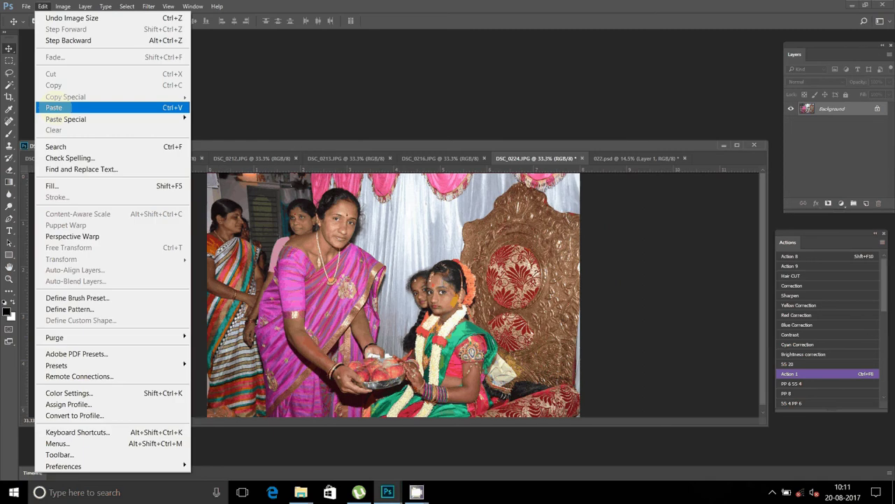
{"action": "left_click", "coordinate": [127, 6]}
{"action": "left_click", "coordinate": [133, 18]}
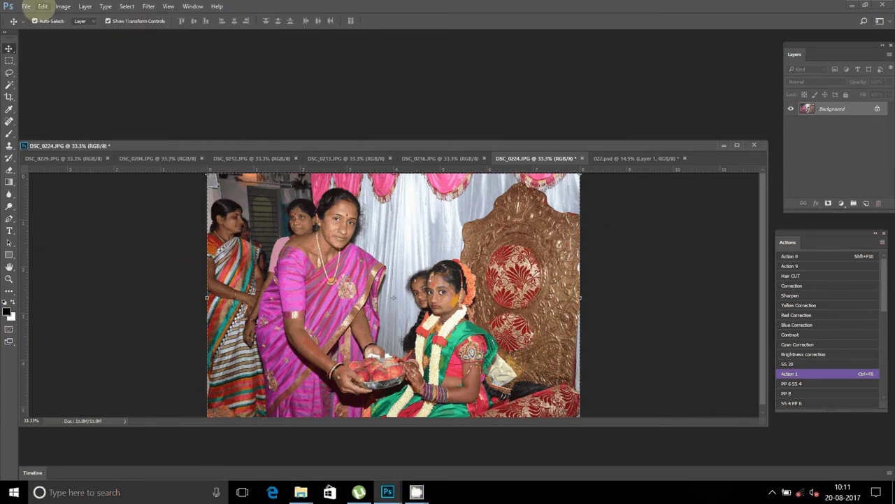
{"action": "left_click", "coordinate": [44, 7]}
{"action": "left_click", "coordinate": [70, 74]}
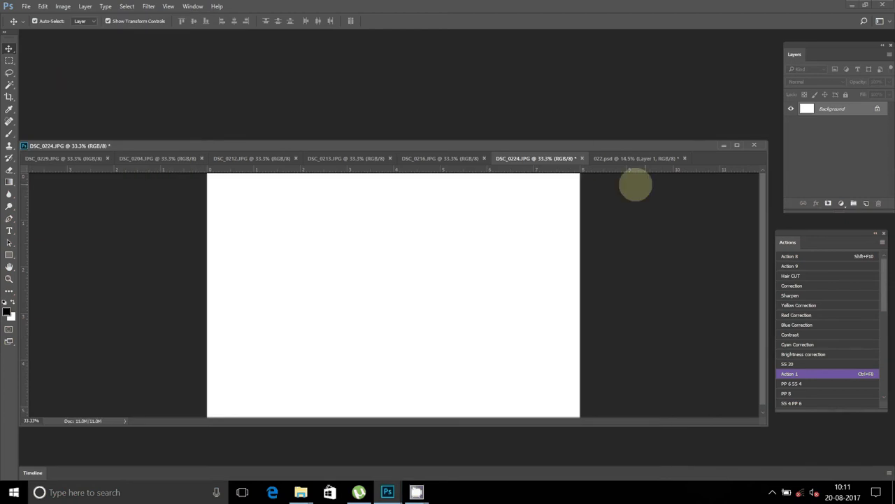
{"action": "left_click", "coordinate": [582, 158]}
{"action": "left_click", "coordinate": [452, 183]}
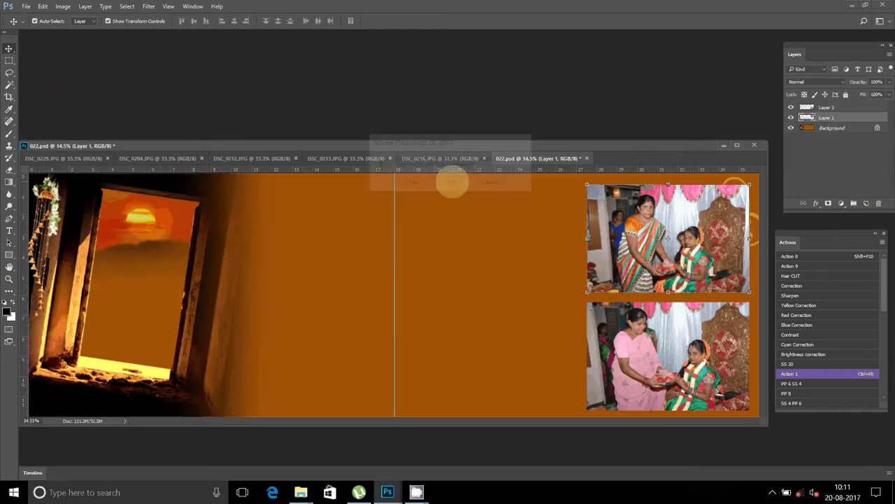
Paste it as Layer 3 left of the lower-right photo, then bring up DSC_0216.
{"action": "left_click", "coordinate": [43, 7]}
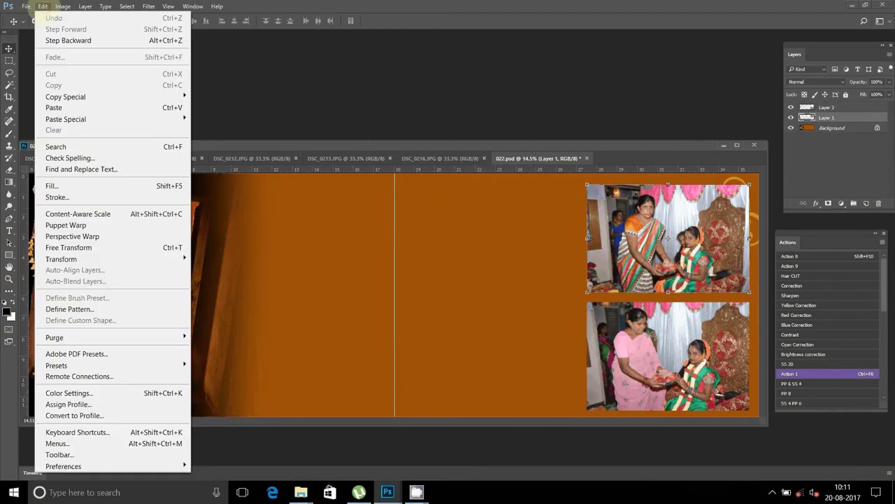
{"action": "left_click", "coordinate": [62, 107]}
{"action": "mouse_move", "coordinate": [446, 265]}
{"action": "left_mouse_down"}
{"action": "mouse_move", "coordinate": [498, 308]}
{"action": "mouse_move", "coordinate": [548, 308]}
{"action": "left_mouse_up"}
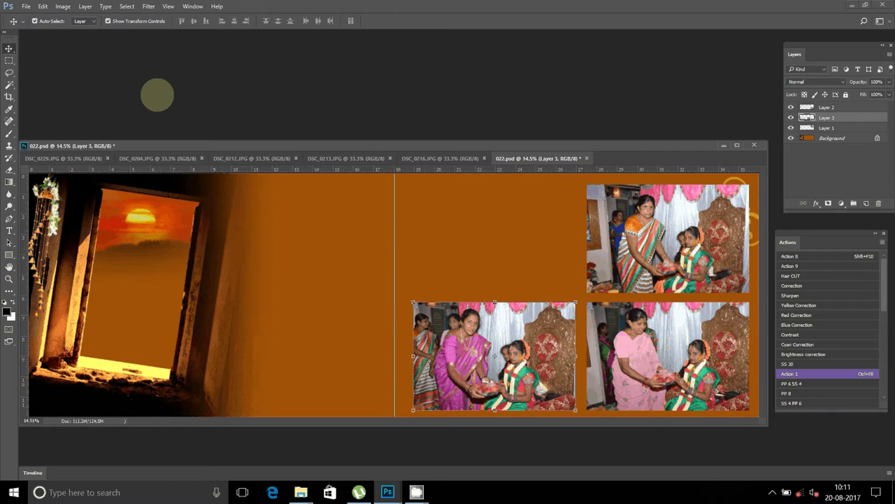
{"action": "left_click", "coordinate": [447, 159]}
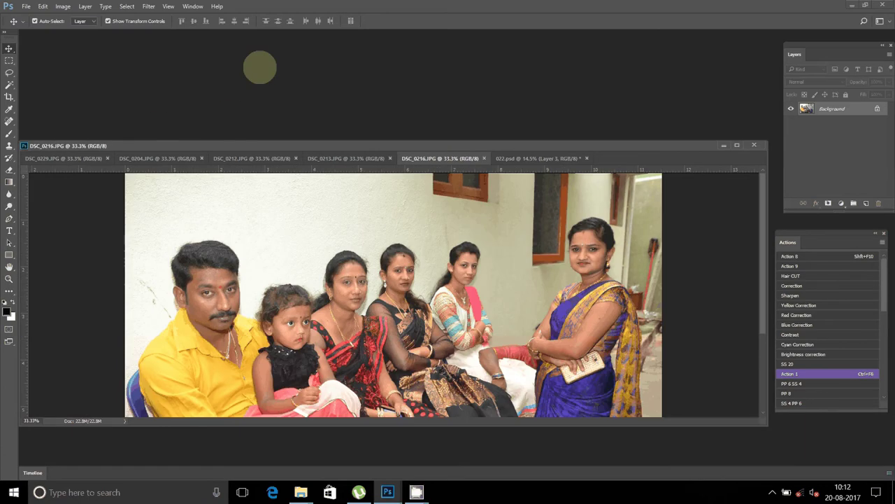
Resize the DSC_0216 group photo to 8 inches wide.
{"action": "left_click", "coordinate": [62, 7]}
{"action": "left_click", "coordinate": [82, 90]}
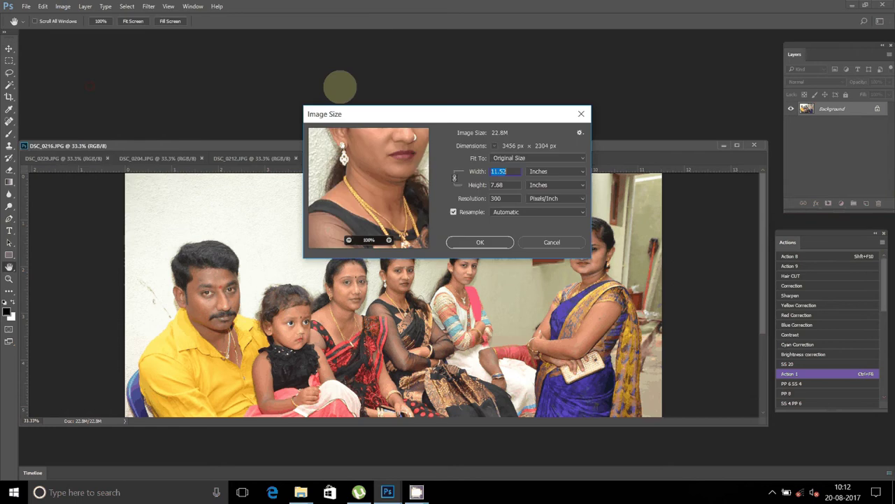
{"action": "type", "text": "8"}
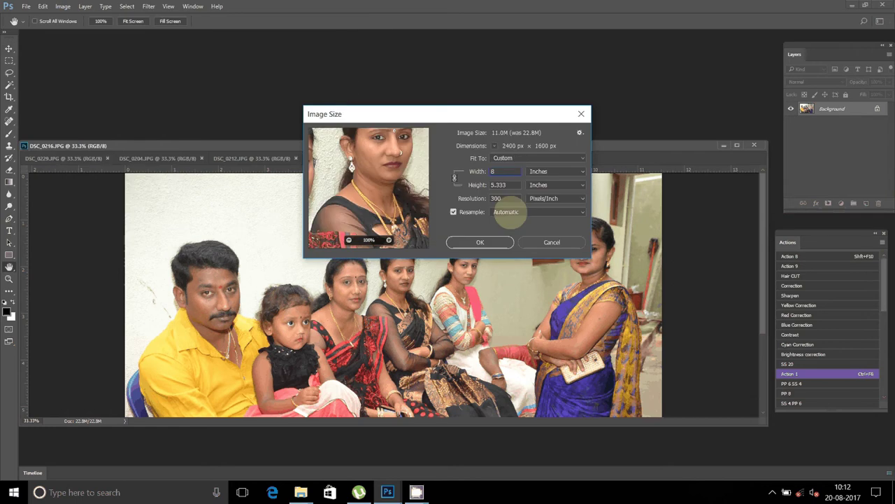
{"action": "key", "text": "Return"}
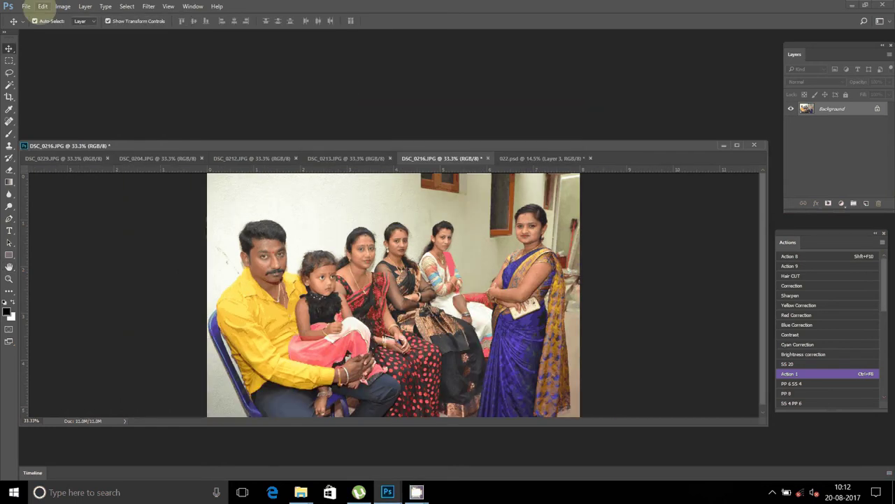
Select all of DSC_0216, cut it, and close it without saving.
{"action": "left_click", "coordinate": [126, 6]}
{"action": "left_click", "coordinate": [131, 18]}
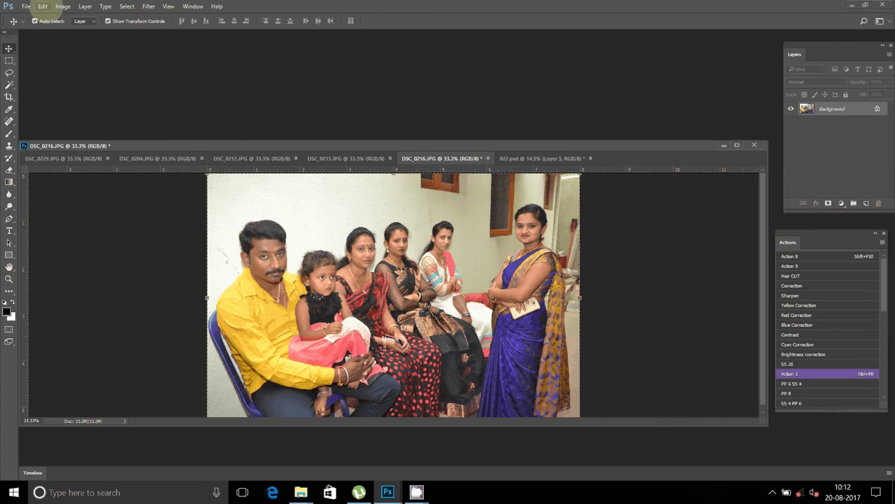
{"action": "left_click", "coordinate": [43, 7]}
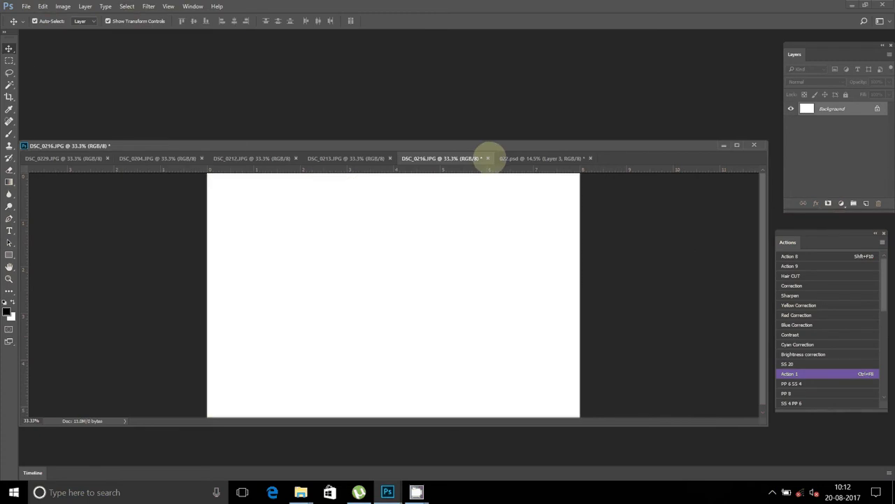
{"action": "left_click", "coordinate": [487, 158]}
{"action": "left_click", "coordinate": [453, 182]}
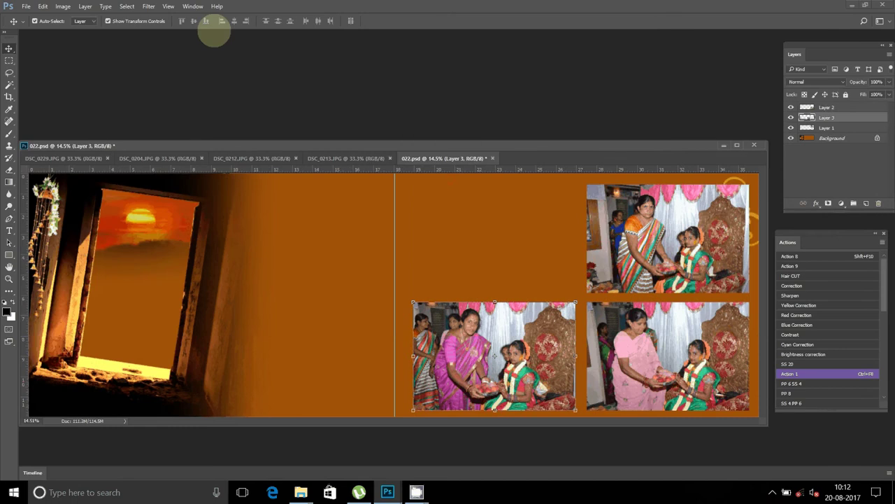
Add it to 022.psd as Layer 4 in the right page's top-left slot.
{"action": "left_click", "coordinate": [25, 6]}
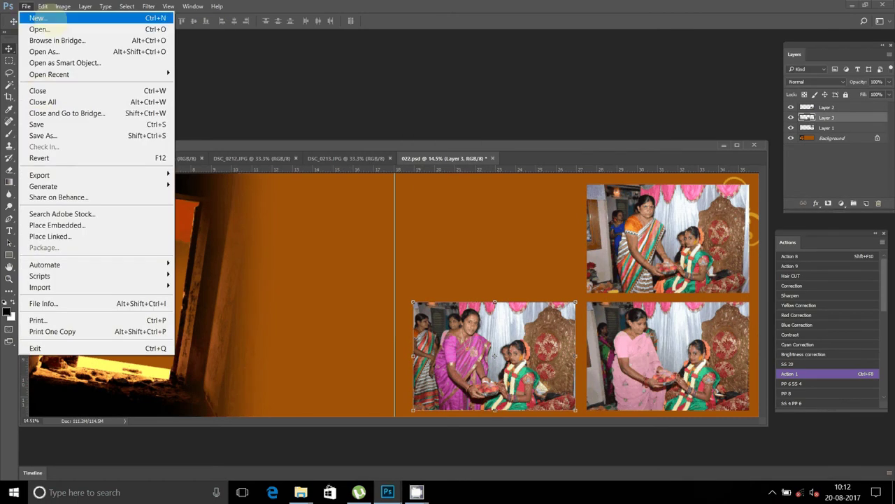
{"action": "mouse_move", "coordinate": [43, 6]}
{"action": "left_click", "coordinate": [49, 30]}
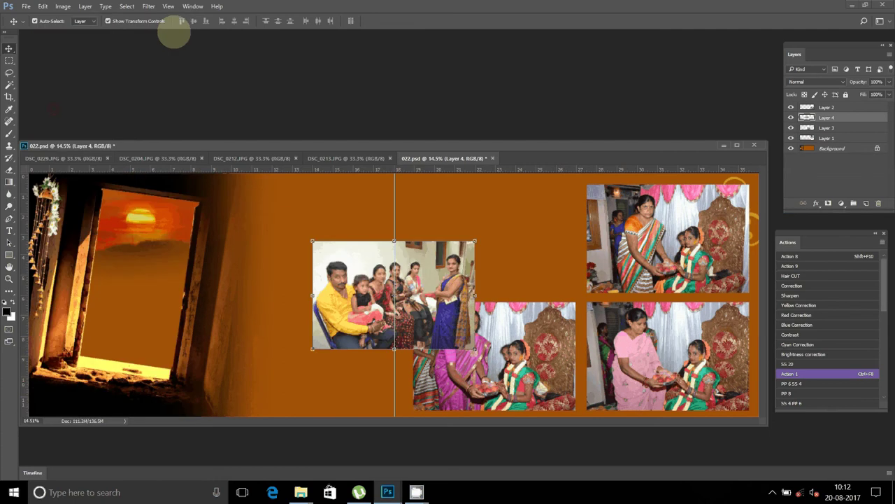
{"action": "mouse_move", "coordinate": [350, 245]}
{"action": "left_mouse_down"}
{"action": "mouse_move", "coordinate": [433, 189]}
{"action": "mouse_move", "coordinate": [452, 190]}
{"action": "left_mouse_up"}
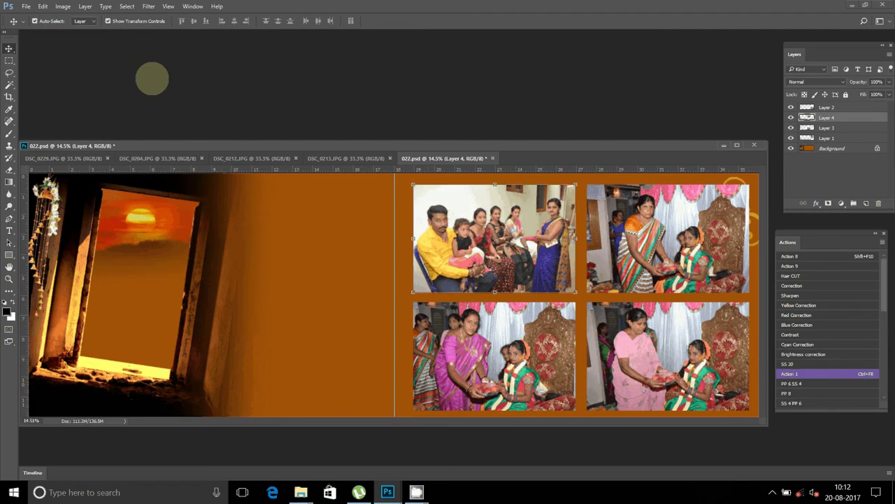
{"action": "key", "text": "ctrl+shift+Tab"}
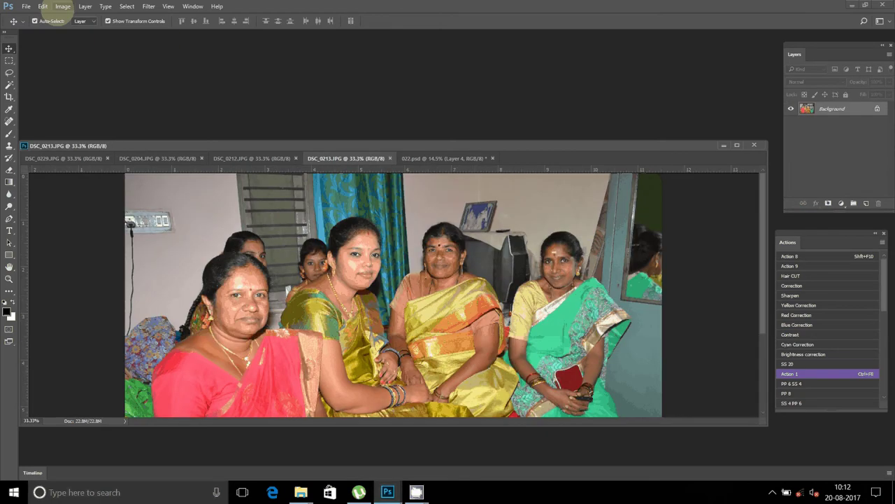
Resize the DSC_0213 photo to 8 inches wide.
{"action": "left_click", "coordinate": [62, 6]}
{"action": "left_click", "coordinate": [84, 91]}
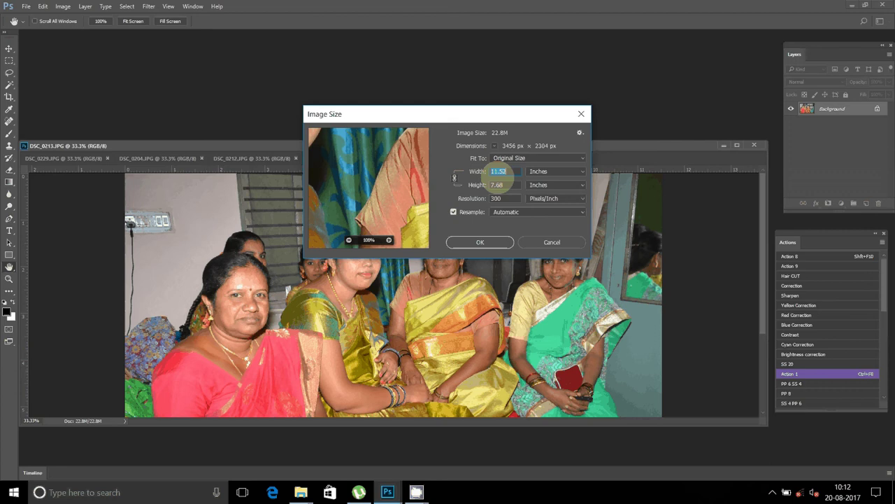
{"action": "type", "text": "8"}
{"action": "left_click", "coordinate": [483, 242]}
{"action": "left_click", "coordinate": [40, 6]}
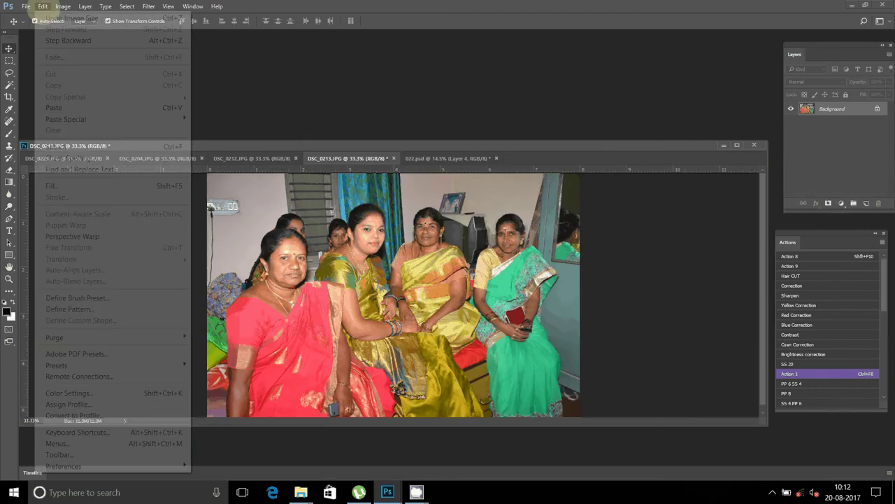
{"action": "left_click", "coordinate": [62, 7]}
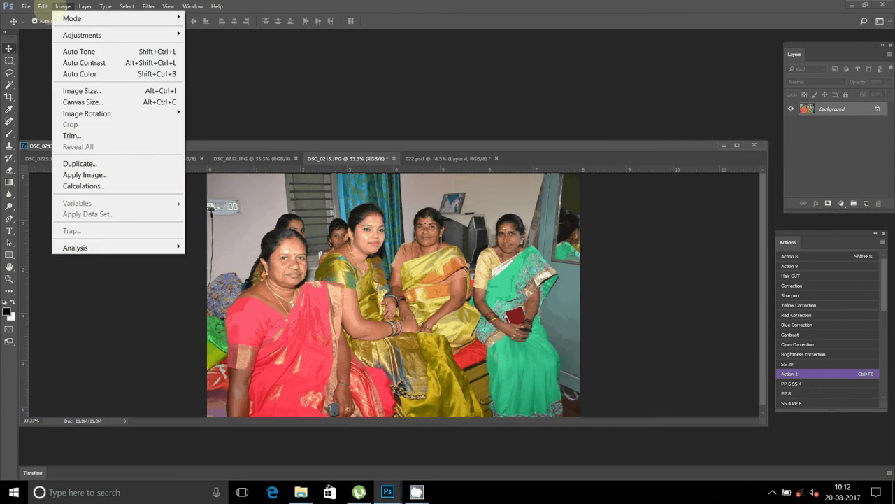
{"action": "left_click", "coordinate": [106, 6]}
Select all of DSC_0213, cut it, and close its document.
{"action": "left_click", "coordinate": [126, 6]}
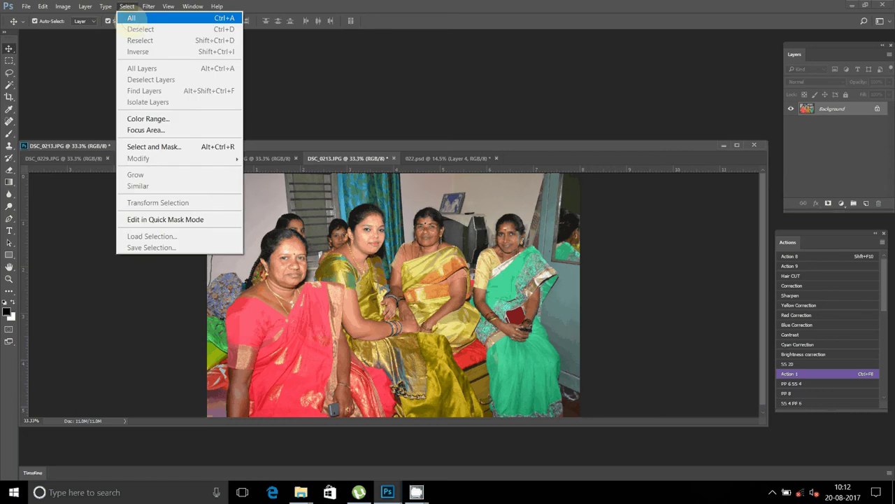
{"action": "left_click", "coordinate": [132, 18]}
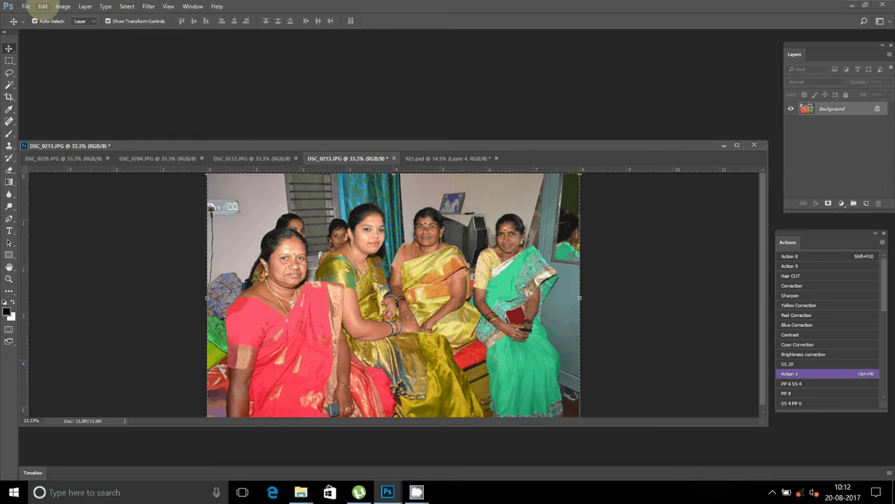
{"action": "left_click", "coordinate": [42, 7]}
{"action": "left_click", "coordinate": [56, 74]}
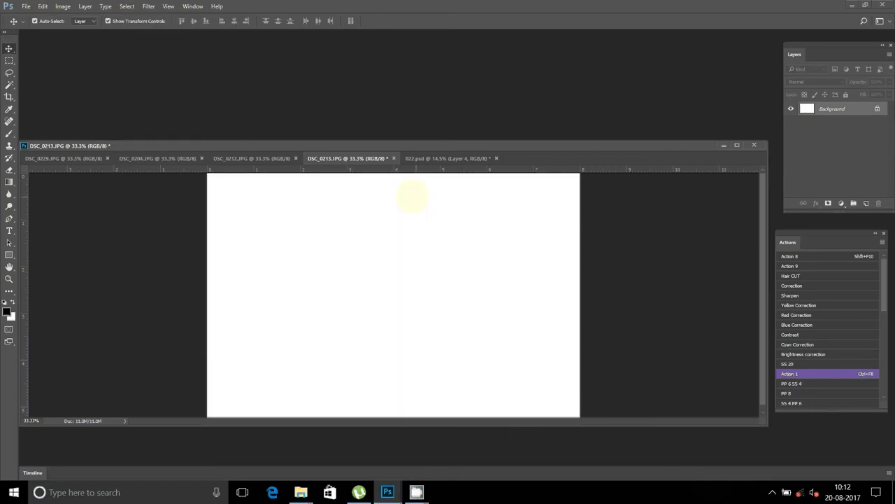
{"action": "left_click", "coordinate": [393, 158]}
Discard DSC_0213's changes, paste it as Layer 5 on the upper left page, then show DSC_0212.
{"action": "left_click", "coordinate": [452, 182]}
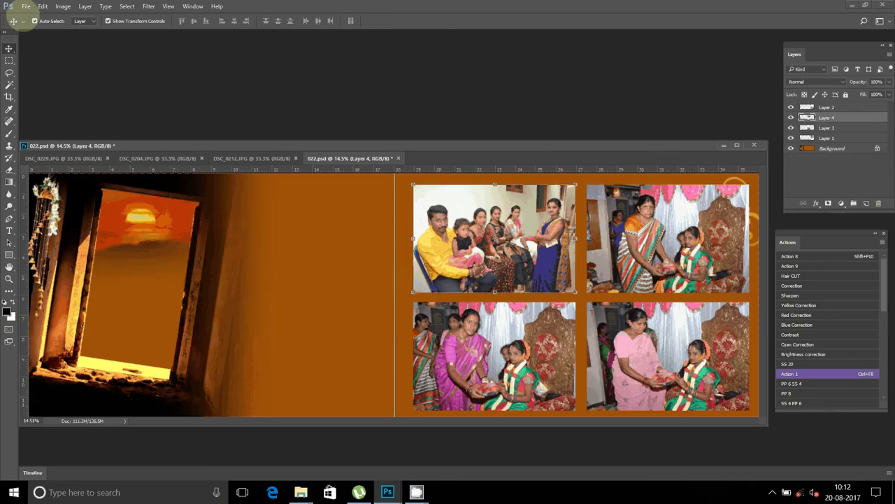
{"action": "left_click", "coordinate": [40, 7]}
{"action": "left_click", "coordinate": [54, 107]}
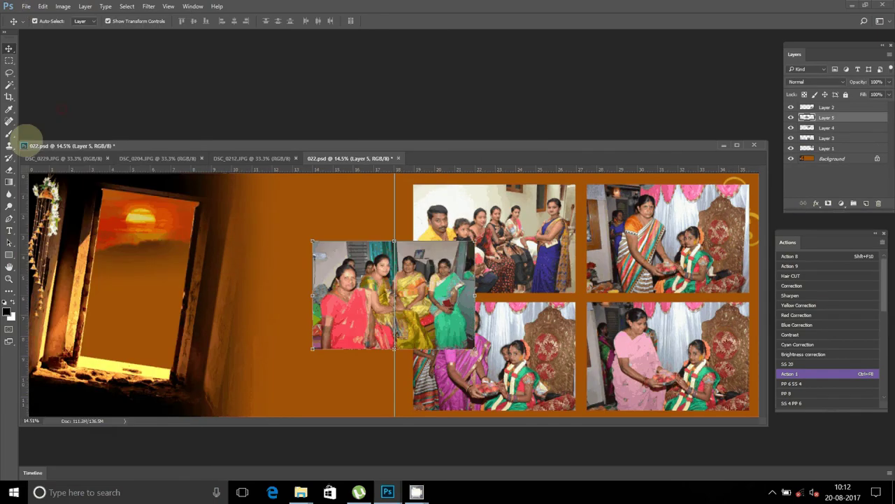
{"action": "mouse_move", "coordinate": [374, 238]}
{"action": "left_mouse_down"}
{"action": "mouse_move", "coordinate": [294, 183]}
{"action": "mouse_move", "coordinate": [275, 181]}
{"action": "left_mouse_up"}
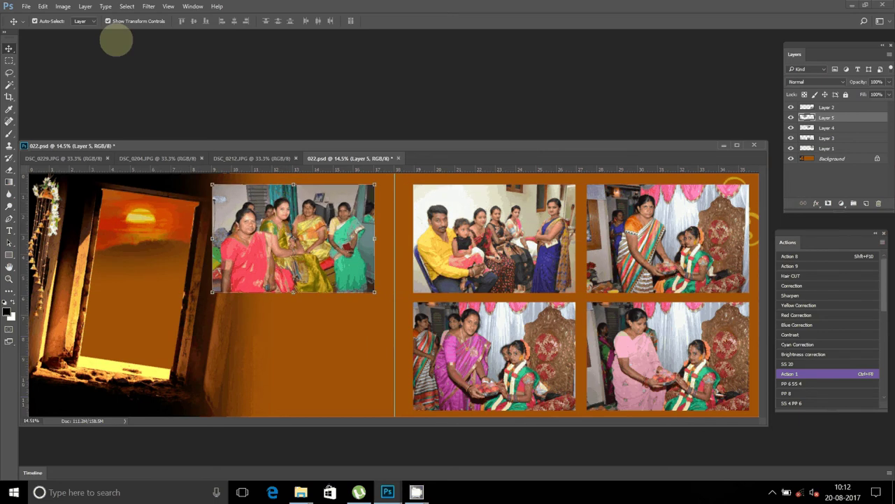
{"action": "key", "text": "ctrl+shift+Tab"}
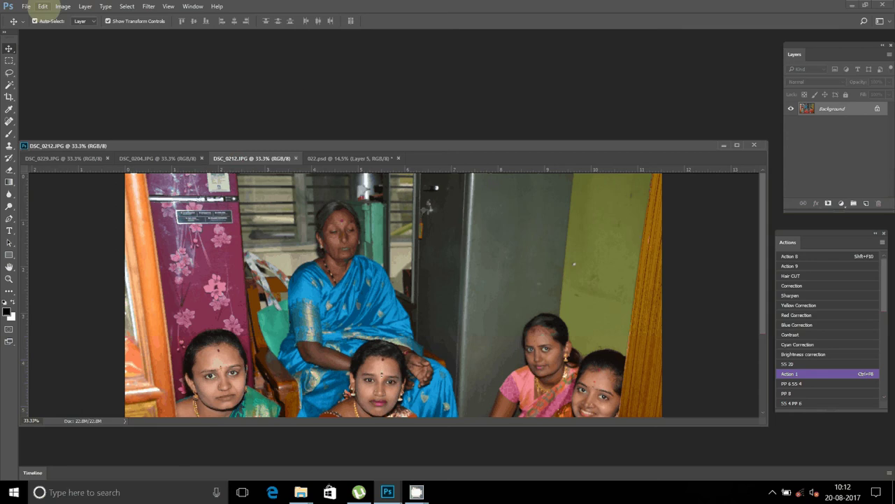
Resize the DSC_0212 photo to 8 inches wide.
{"action": "left_click", "coordinate": [42, 6]}
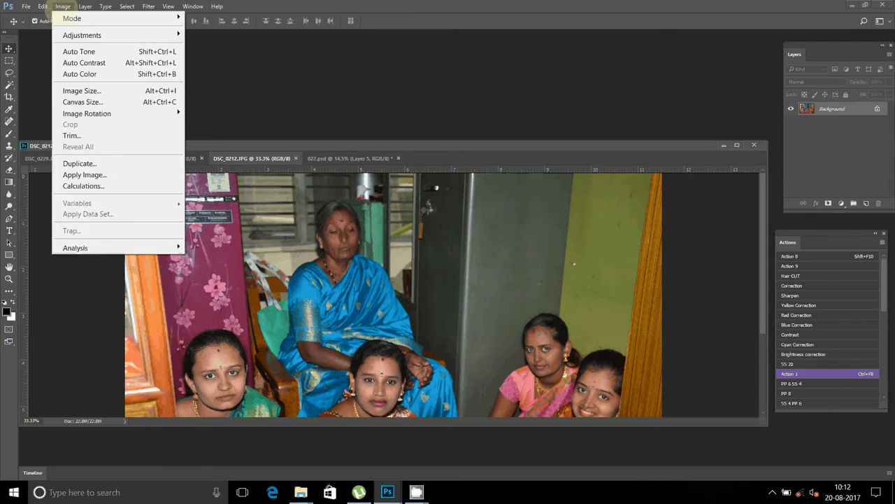
{"action": "left_click", "coordinate": [87, 90]}
{"action": "type", "text": "8"}
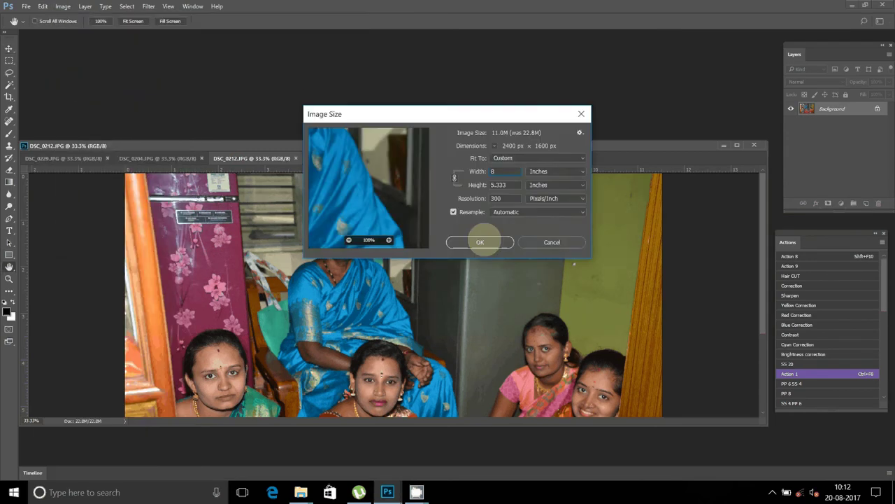
{"action": "left_click", "coordinate": [480, 242]}
Select all of DSC_0212, cut it, and close it without saving.
{"action": "left_click", "coordinate": [126, 6]}
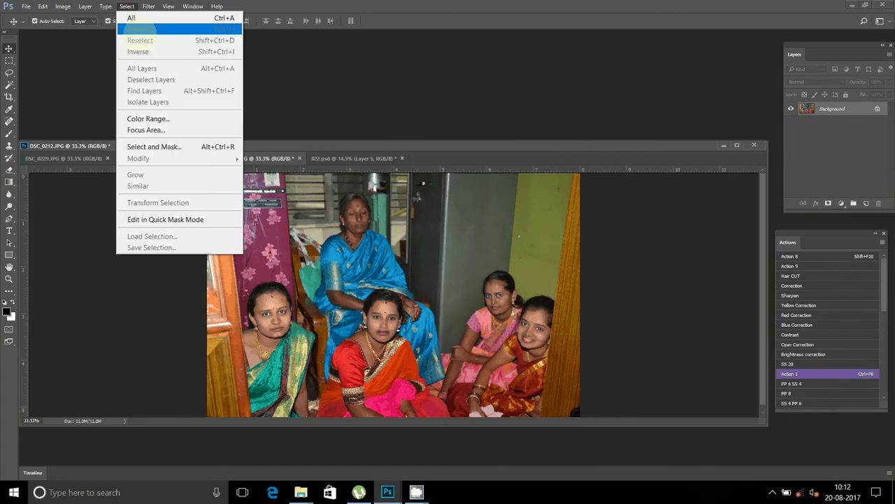
{"action": "left_click", "coordinate": [132, 18]}
{"action": "left_click", "coordinate": [43, 7]}
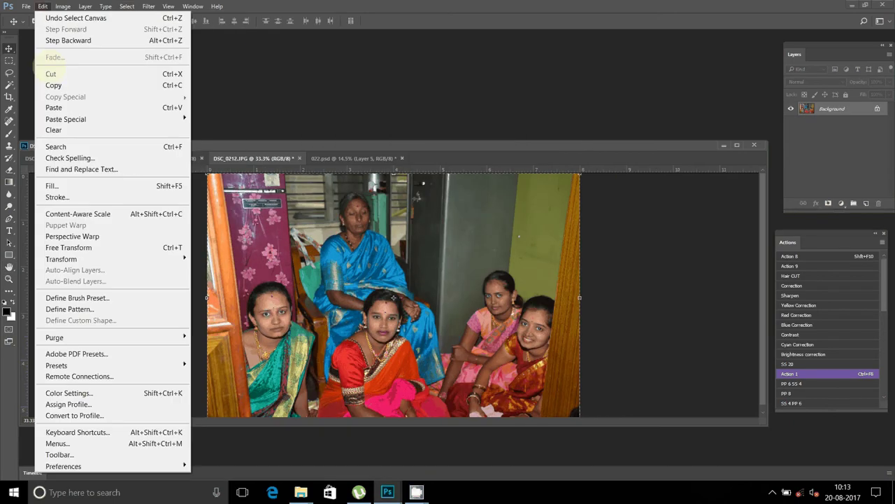
{"action": "left_click", "coordinate": [51, 73]}
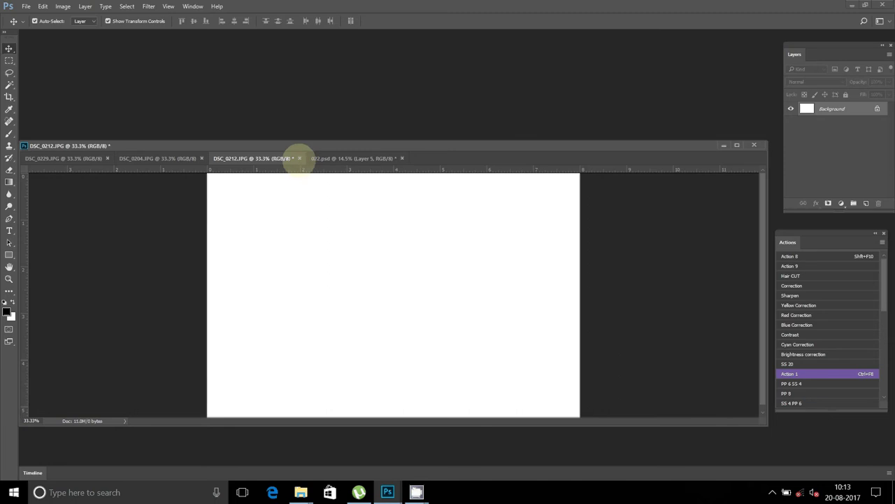
{"action": "left_click", "coordinate": [299, 158]}
{"action": "left_click", "coordinate": [451, 183]}
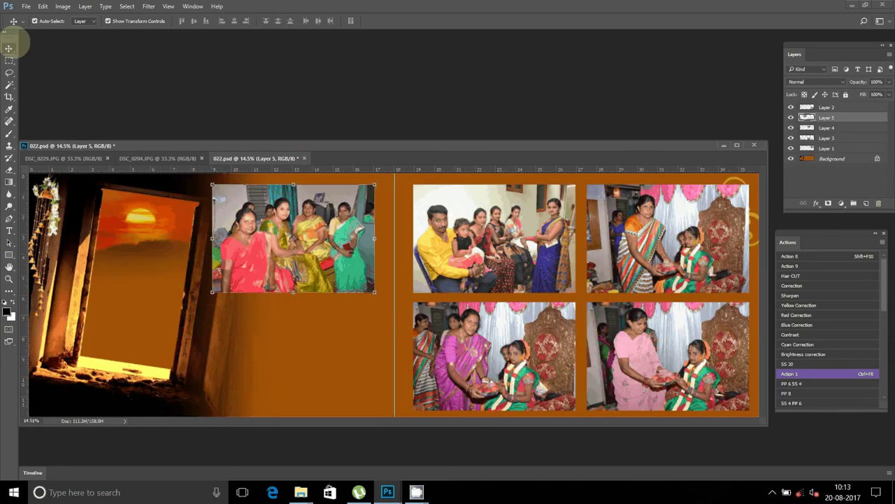
Paste it as Layer 6 into the left page's lower slot, then bring up DSC_0204.
{"action": "left_click", "coordinate": [43, 6]}
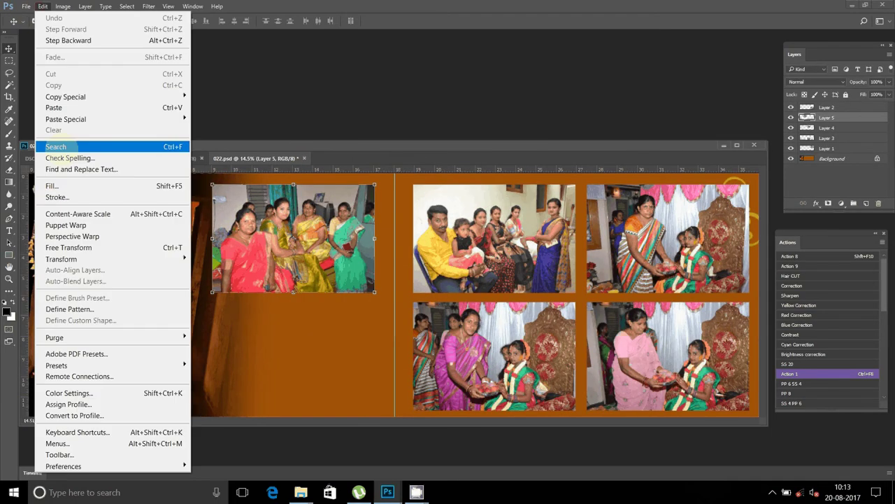
{"action": "left_click", "coordinate": [55, 107]}
{"action": "left_click_drag", "start_coordinate": [443, 260], "coordinate": [335, 321]}
{"action": "left_click", "coordinate": [195, 159]}
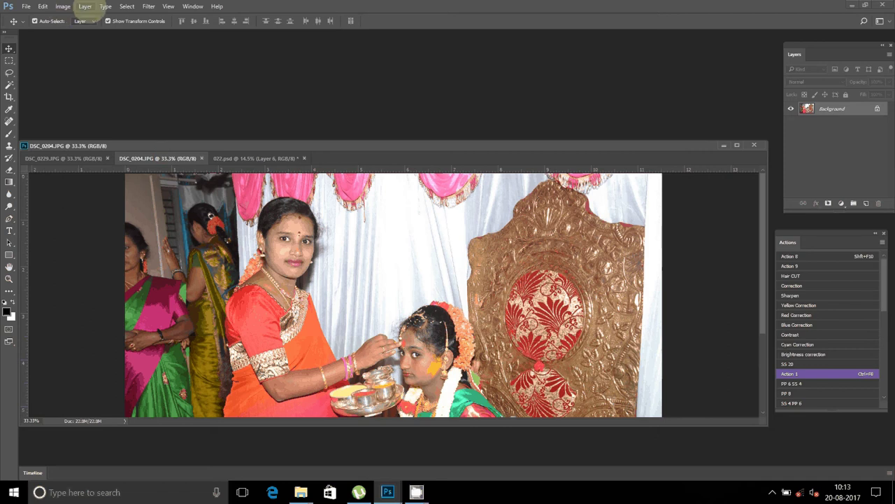
Select all of DSC_0204 and apply the Image Size change.
{"action": "left_click", "coordinate": [127, 7]}
{"action": "left_click", "coordinate": [132, 17]}
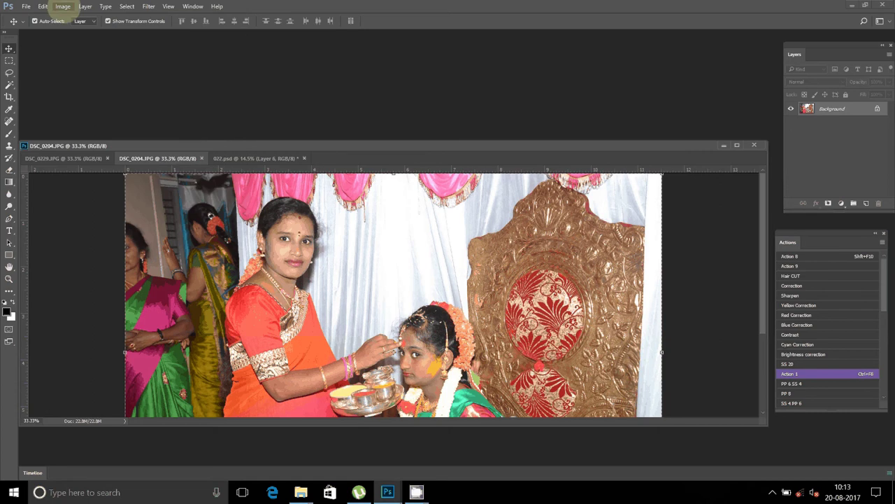
{"action": "left_click", "coordinate": [62, 6]}
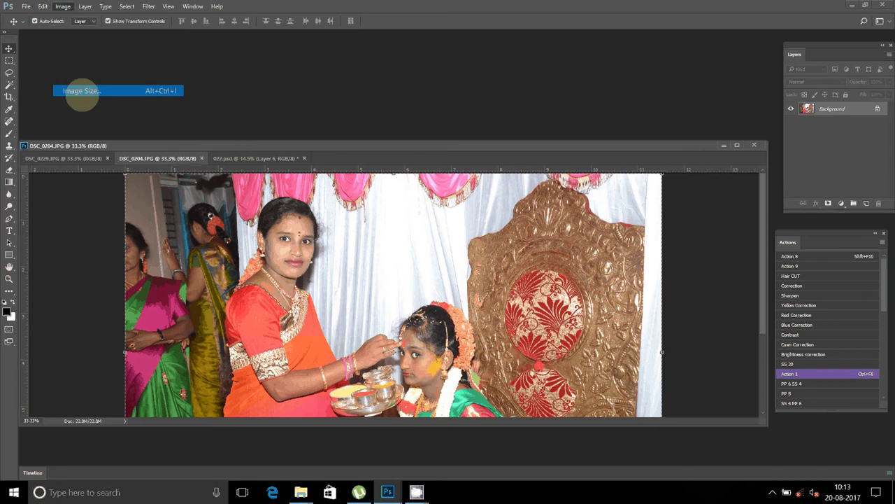
{"action": "left_click", "coordinate": [81, 91]}
{"action": "left_click", "coordinate": [480, 242]}
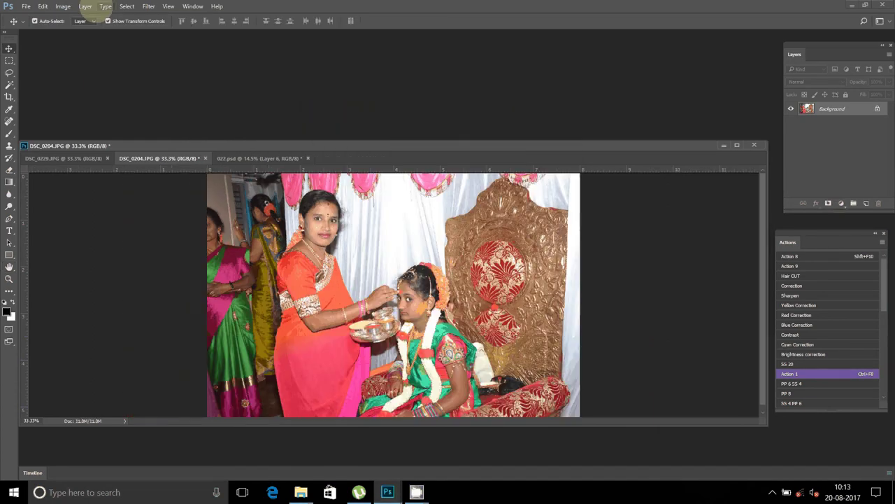
Cut the whole DSC_0204 picture and close it without saving.
{"action": "left_click", "coordinate": [127, 6]}
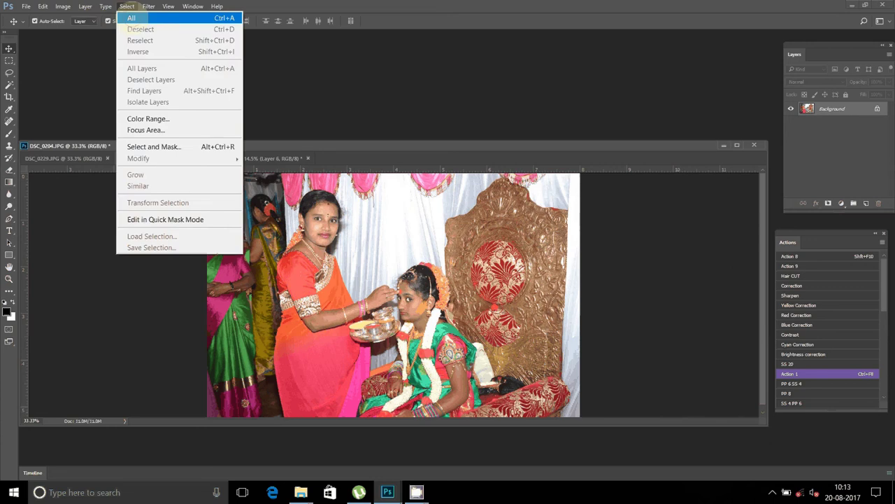
{"action": "left_click", "coordinate": [132, 19]}
{"action": "left_click", "coordinate": [42, 6]}
{"action": "left_click", "coordinate": [51, 73]}
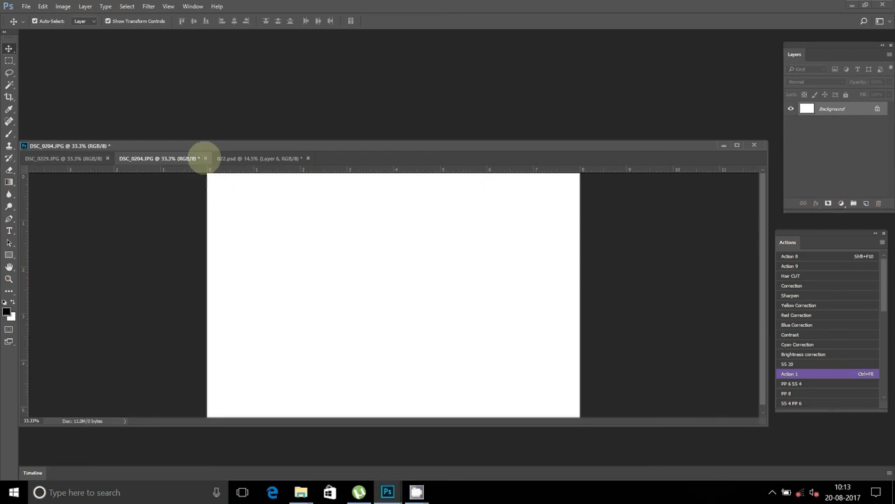
{"action": "left_click", "coordinate": [205, 158]}
{"action": "left_click", "coordinate": [452, 183]}
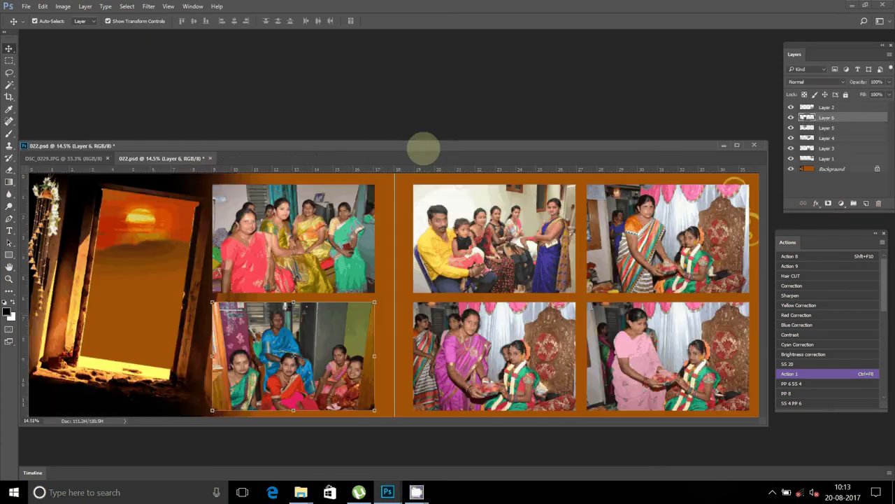
Paste it as Layer 7 in the left page's top-left slot, then show DSC_0229.
{"action": "left_click_drag", "start_coordinate": [423, 147], "coordinate": [434, 99]}
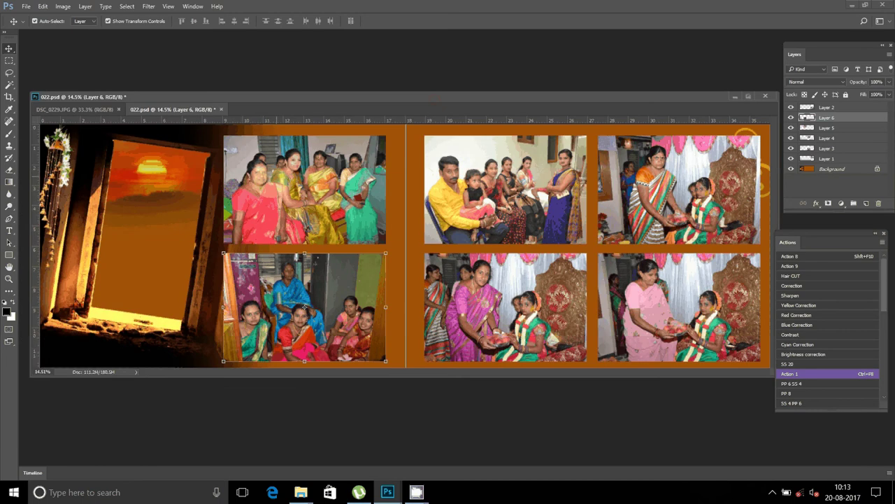
{"action": "left_click", "coordinate": [43, 6]}
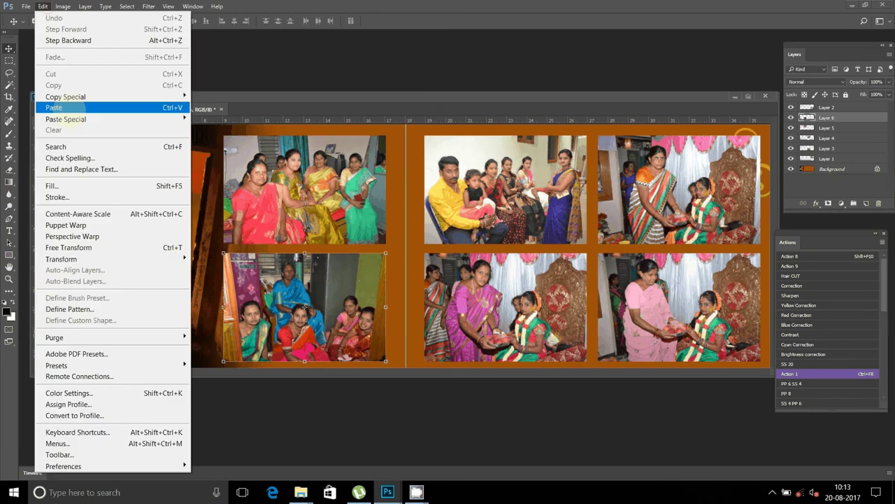
{"action": "left_click", "coordinate": [74, 108]}
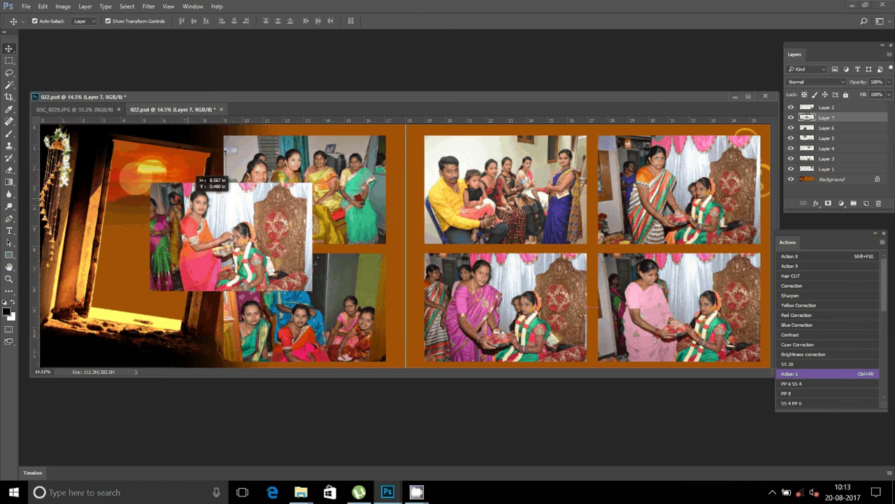
{"action": "left_click_drag", "start_coordinate": [197, 178], "coordinate": [130, 137]}
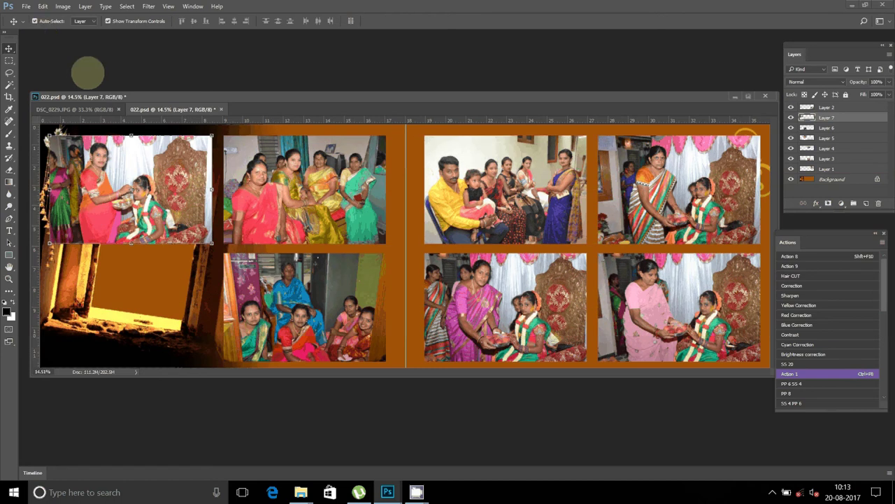
{"action": "key", "text": "ctrl+Tab"}
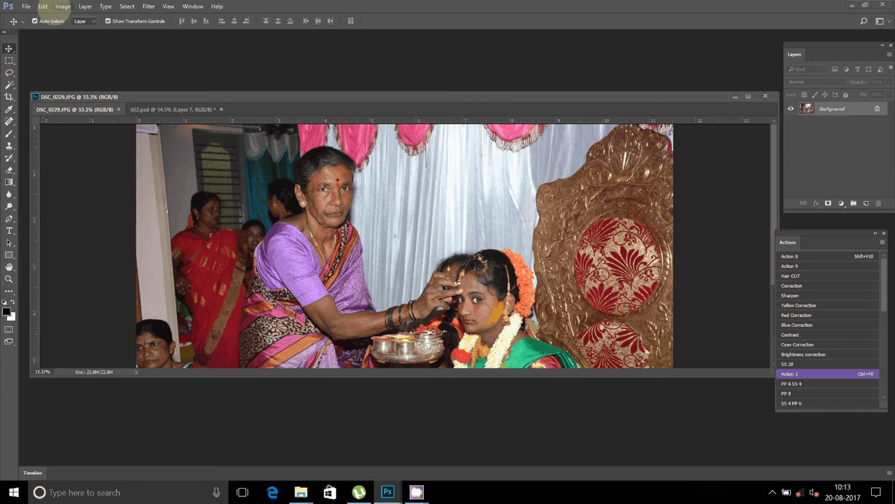
Resize DSC_0229 to 8 inches wide using Ctrl+Alt+I.
{"action": "key", "text": "ctrl+alt+i"}
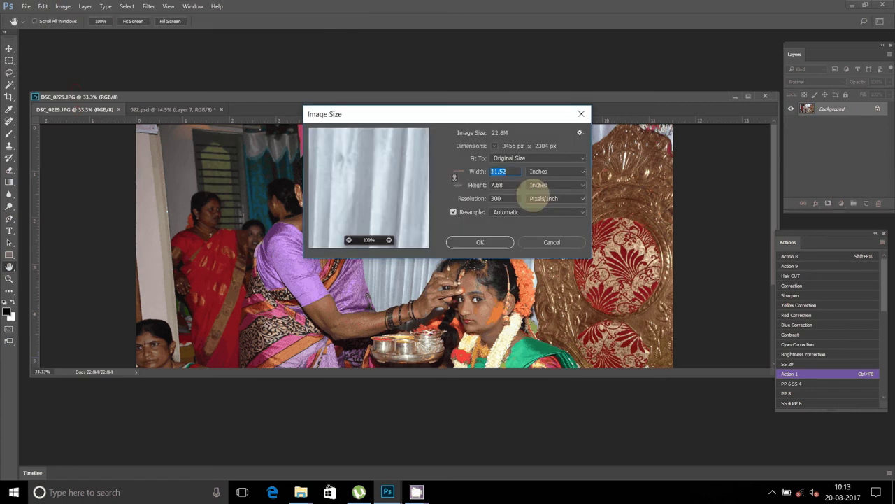
{"action": "type", "text": "8"}
{"action": "left_click", "coordinate": [480, 242]}
Select all of DSC_0229, cut it, and close it without saving.
{"action": "left_click", "coordinate": [127, 7]}
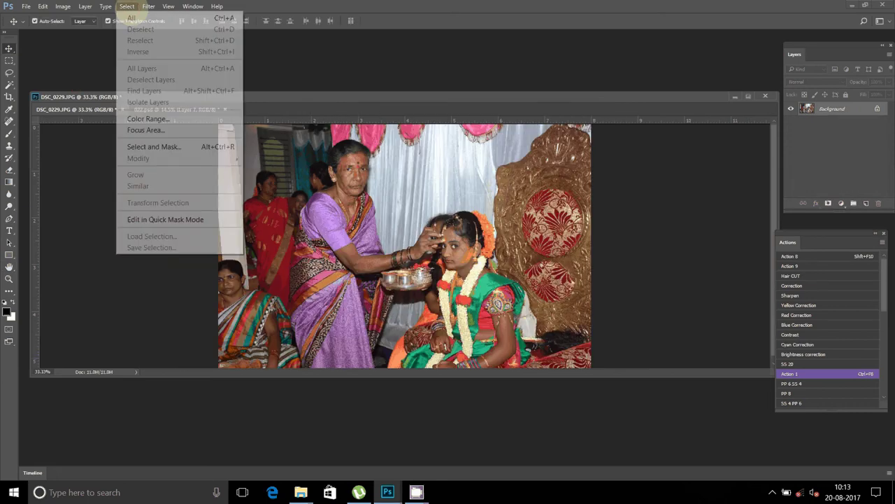
{"action": "left_click", "coordinate": [133, 18]}
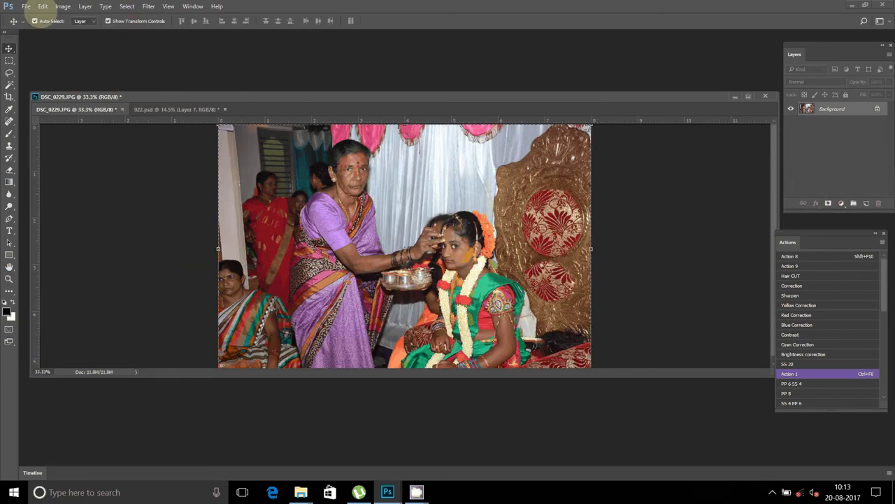
{"action": "left_click", "coordinate": [43, 6]}
{"action": "left_click", "coordinate": [50, 73]}
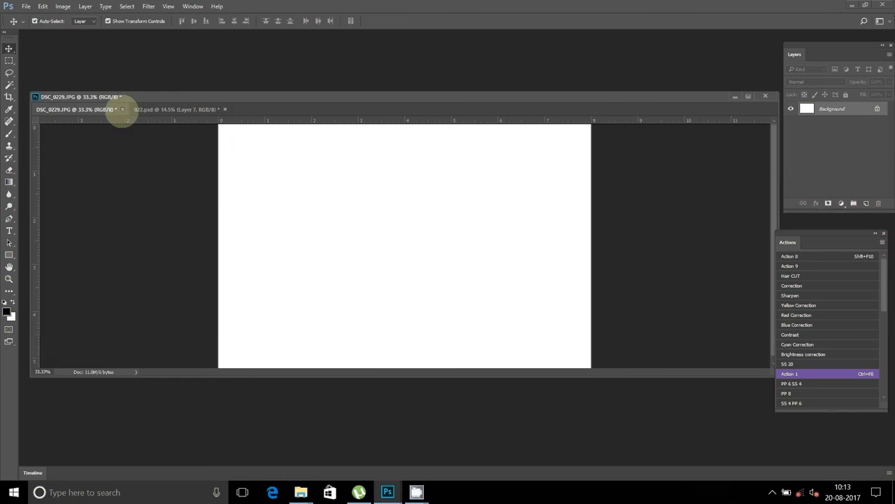
{"action": "left_click", "coordinate": [117, 106]}
{"action": "left_click", "coordinate": [452, 181]}
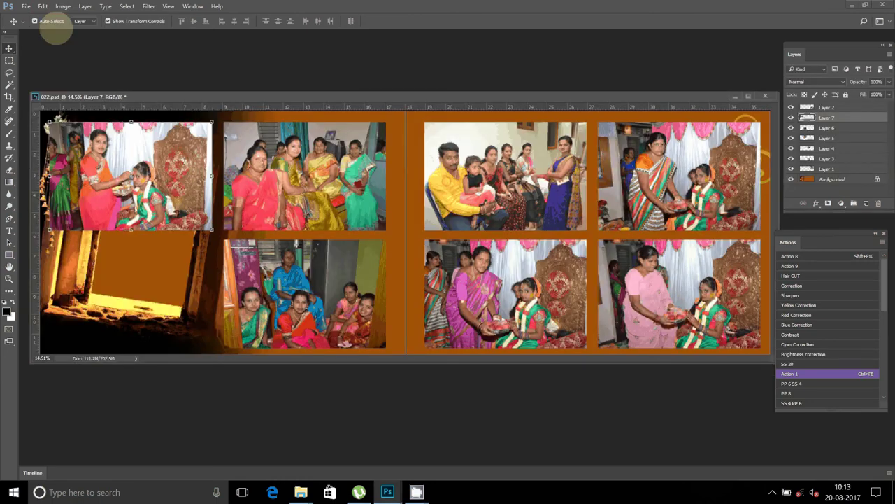
Paste it as Layer 8 into the left page's bottom-left slot.
{"action": "left_click", "coordinate": [42, 7]}
{"action": "left_click", "coordinate": [54, 107]}
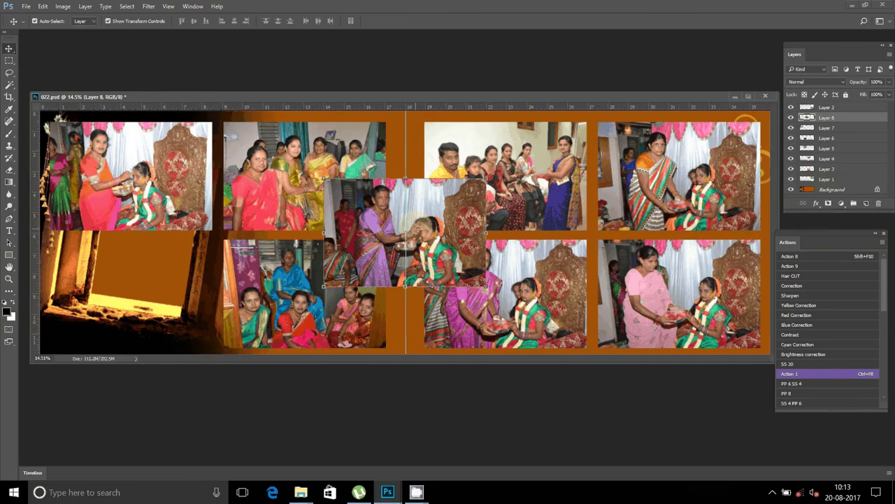
{"action": "left_click_drag", "start_coordinate": [422, 180], "coordinate": [152, 237]}
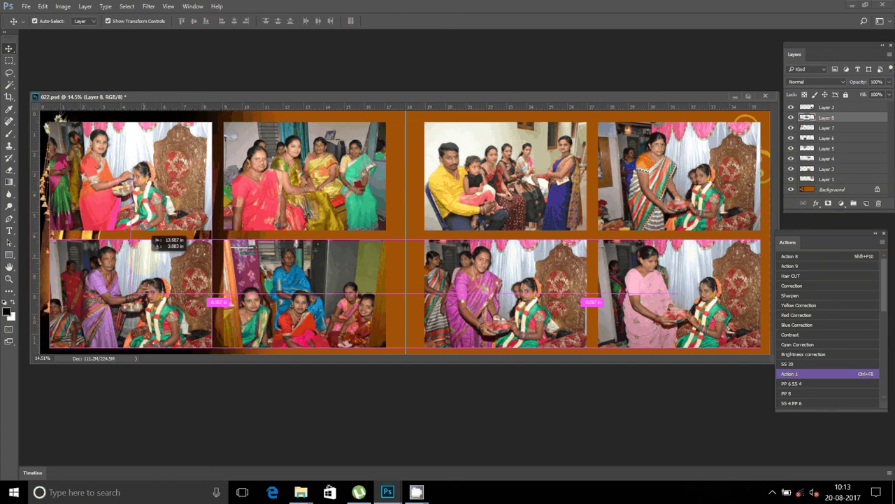
{"action": "left_click_drag", "start_coordinate": [152, 237], "coordinate": [151, 237]}
Hide the orange Background layer and Merge Visible the photo layers into Layer 4.
{"action": "right_click", "coordinate": [378, 188]}
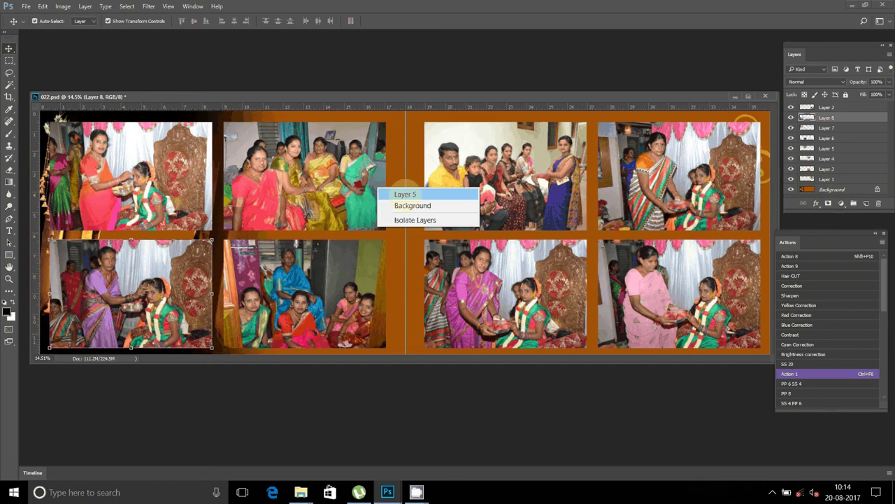
{"action": "left_click", "coordinate": [412, 204]}
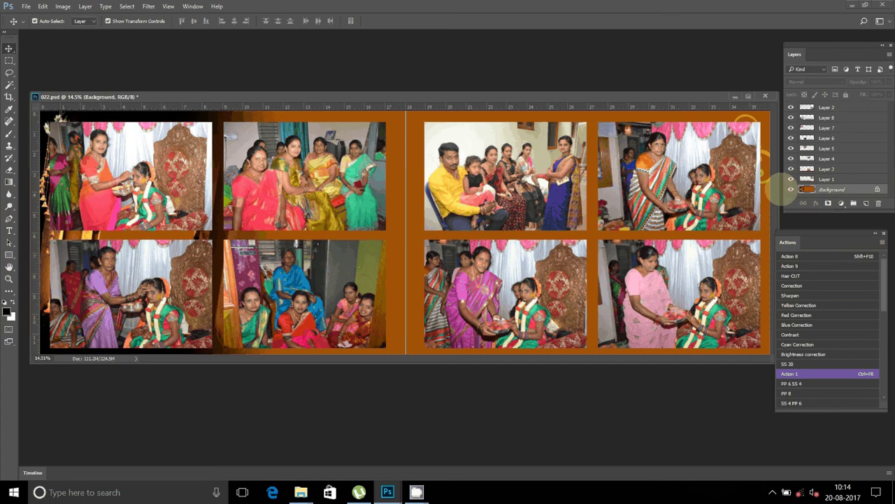
{"action": "left_click", "coordinate": [791, 189]}
{"action": "left_click", "coordinate": [524, 129]}
{"action": "left_click", "coordinate": [85, 6]}
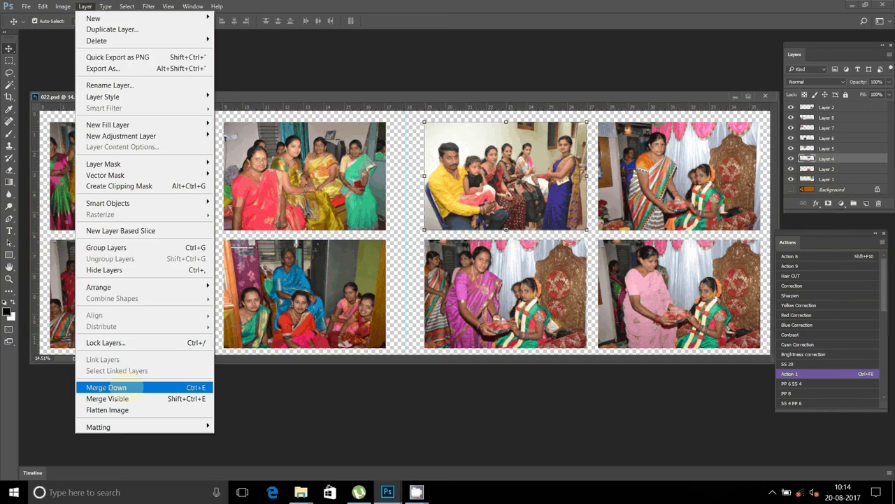
{"action": "left_click", "coordinate": [107, 398]}
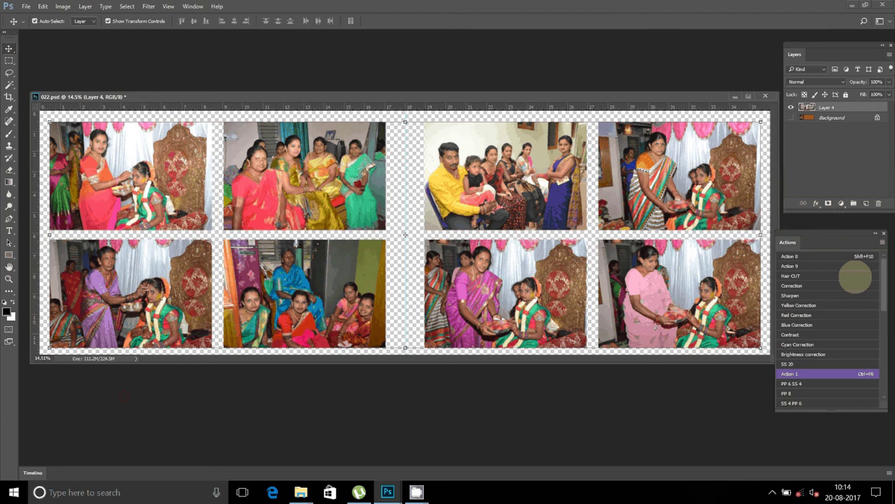
{"action": "left_click", "coordinate": [815, 202]}
Give Layer 4 a Yellow, Violet, Red, Teal gradient stroke and show the orange Background again.
{"action": "left_click", "coordinate": [822, 241]}
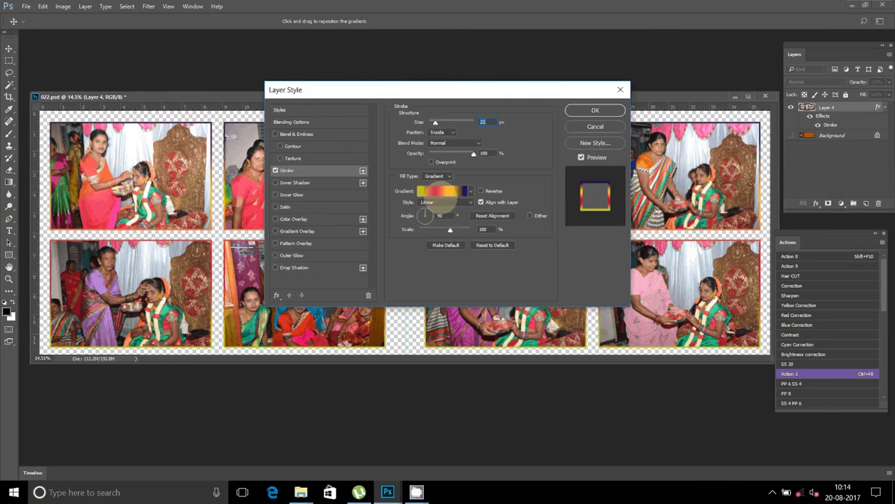
{"action": "left_click", "coordinate": [442, 195]}
{"action": "left_click", "coordinate": [436, 136]}
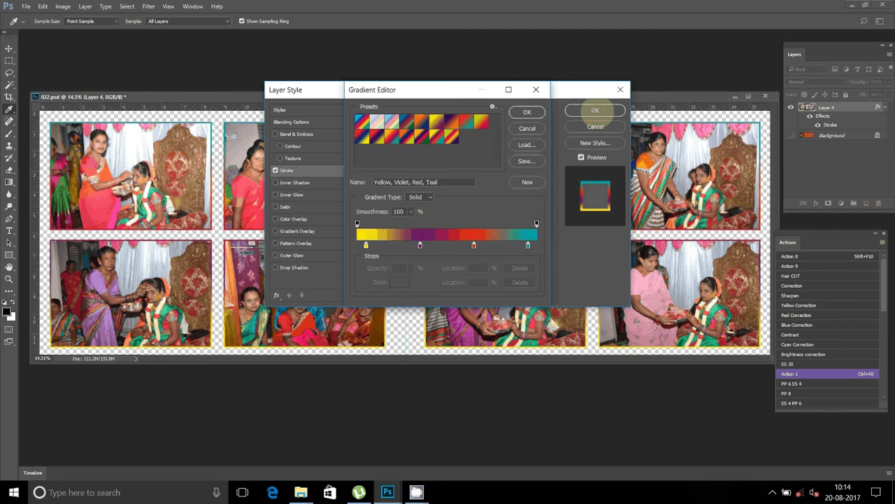
{"action": "left_click", "coordinate": [527, 111]}
{"action": "key", "text": "Return"}
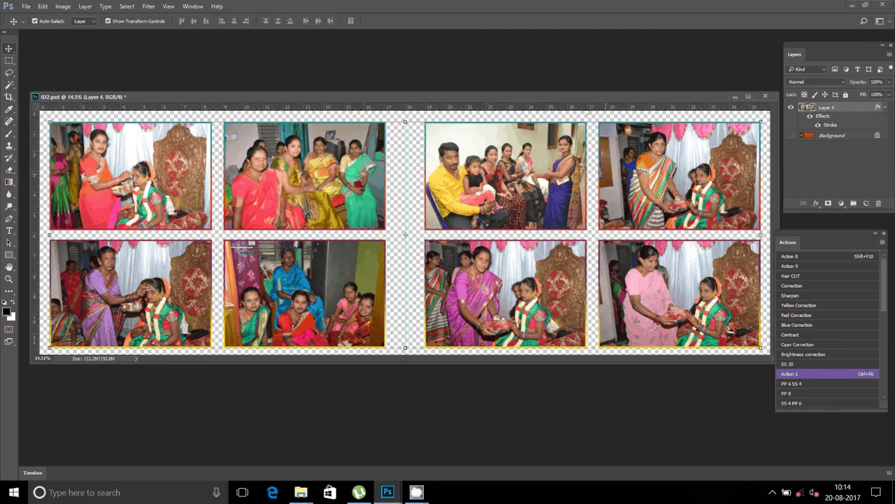
{"action": "left_click", "coordinate": [791, 135]}
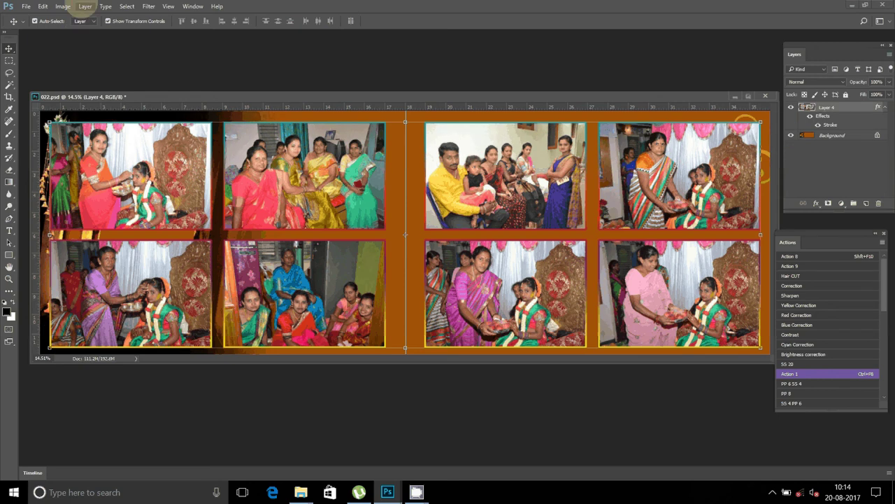
Flatten the image and direct Save As to the A2 folder on DATA (D:).
{"action": "key", "text": "ctrl+F8"}
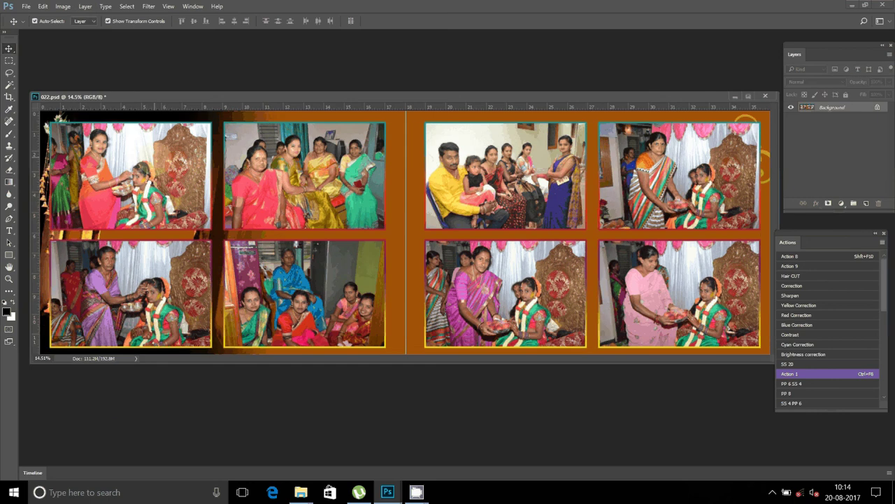
{"action": "left_click", "coordinate": [26, 6]}
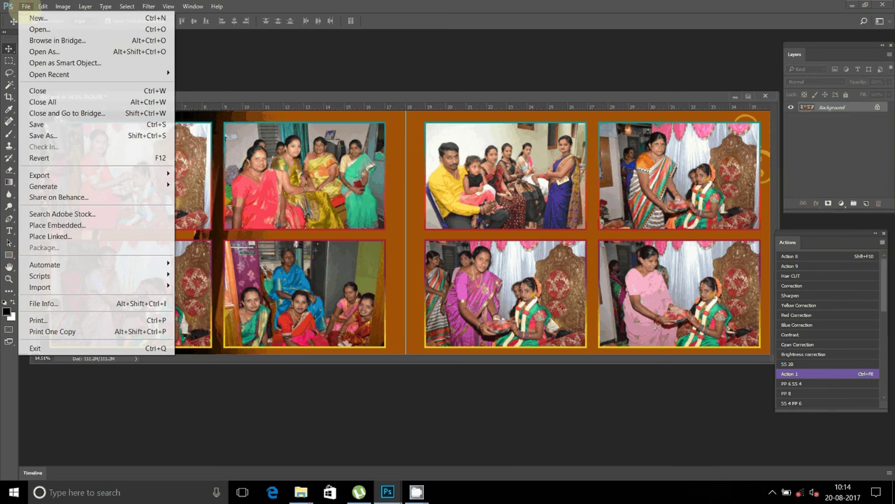
{"action": "left_click", "coordinate": [42, 135]}
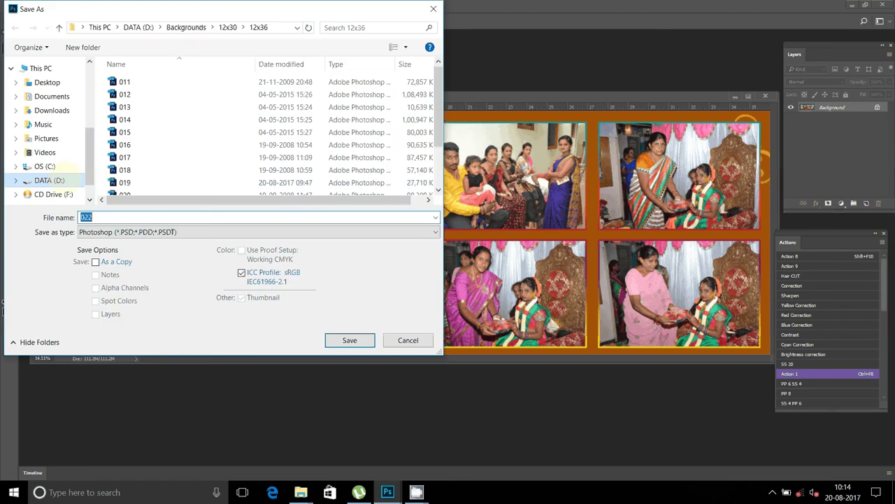
{"action": "left_click", "coordinate": [61, 180]}
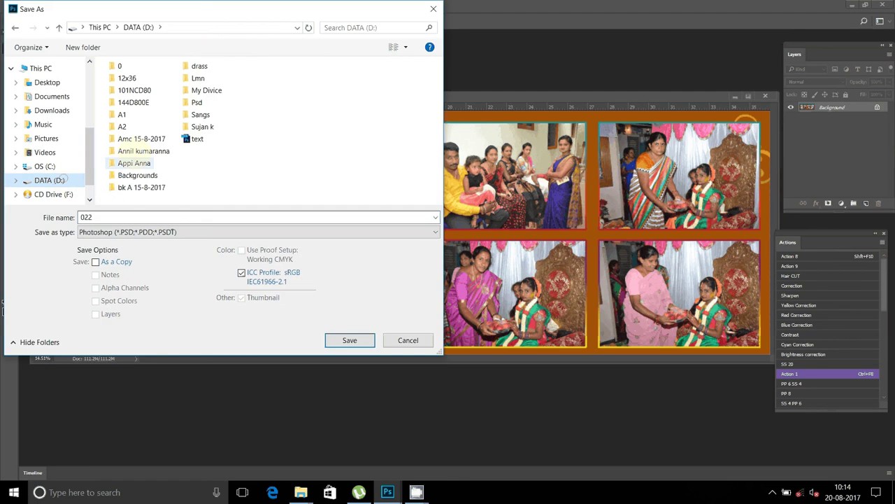
{"action": "left_click", "coordinate": [124, 126]}
{"action": "left_click", "coordinate": [354, 342]}
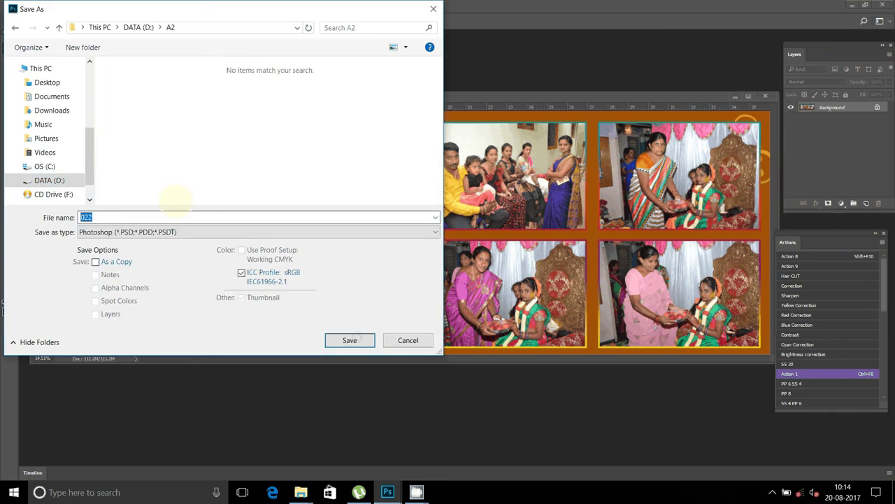
Save the spread as JPEG 12.jpg with the default quality options, then close it.
{"action": "left_click", "coordinate": [175, 232]}
{"action": "left_click", "coordinate": [157, 297]}
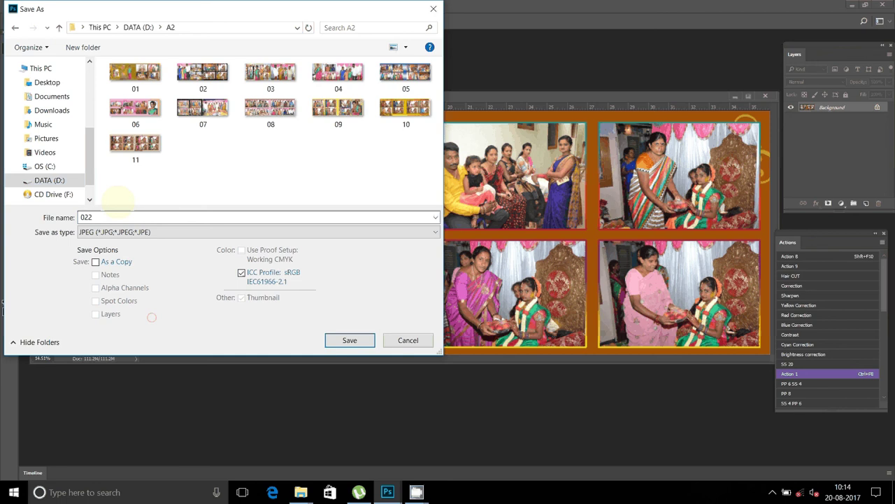
{"action": "double_click", "coordinate": [111, 212]}
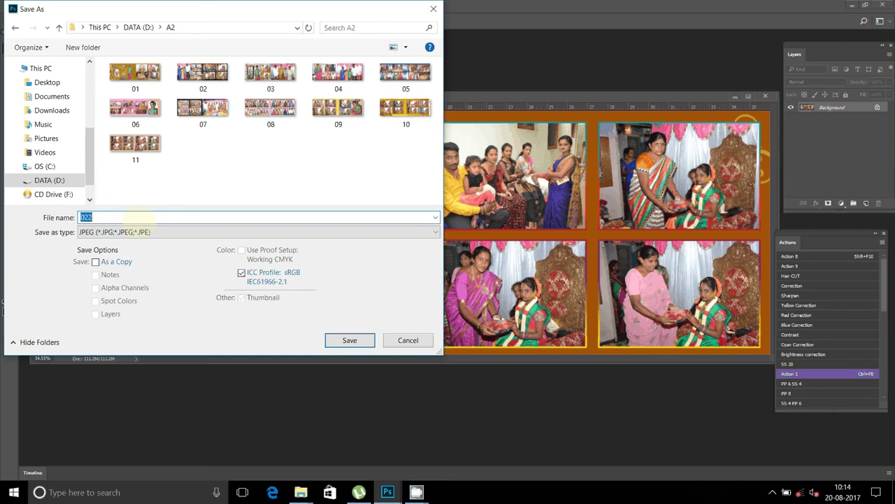
{"action": "type", "text": "12"}
{"action": "left_click", "coordinate": [354, 341]}
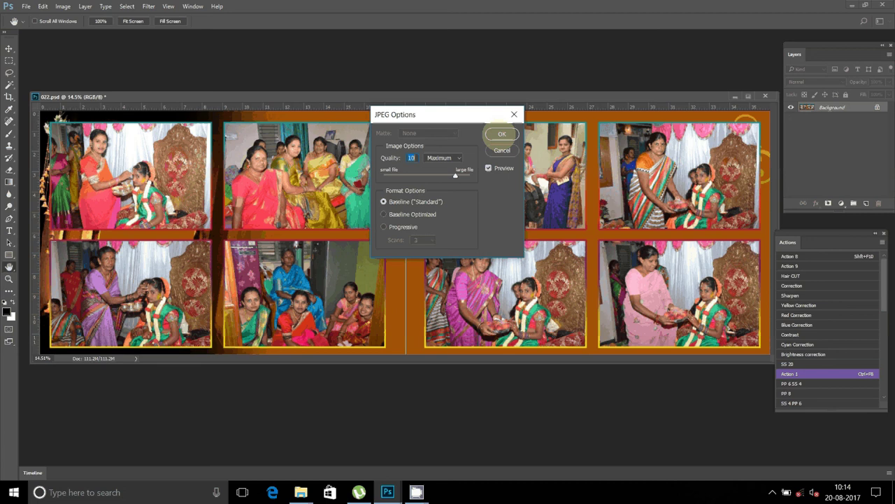
{"action": "left_click", "coordinate": [502, 134]}
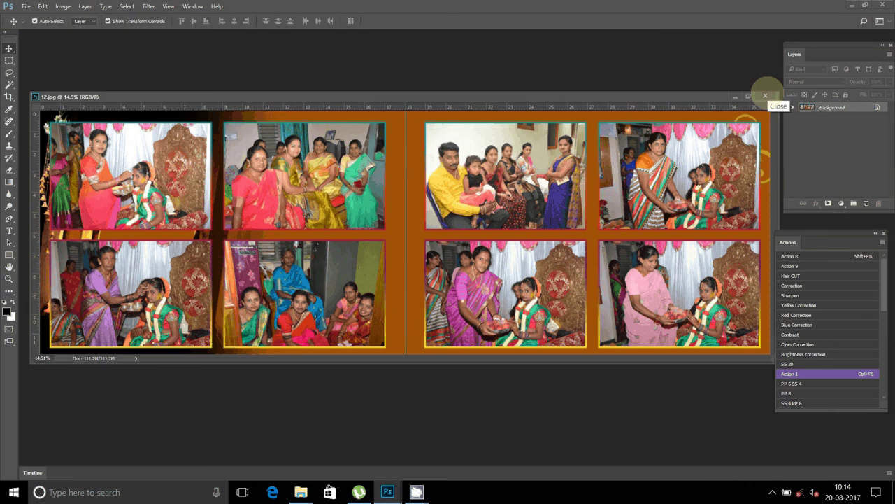
{"action": "left_click", "coordinate": [764, 95]}
{"action": "mouse_move", "coordinate": [416, 492]}
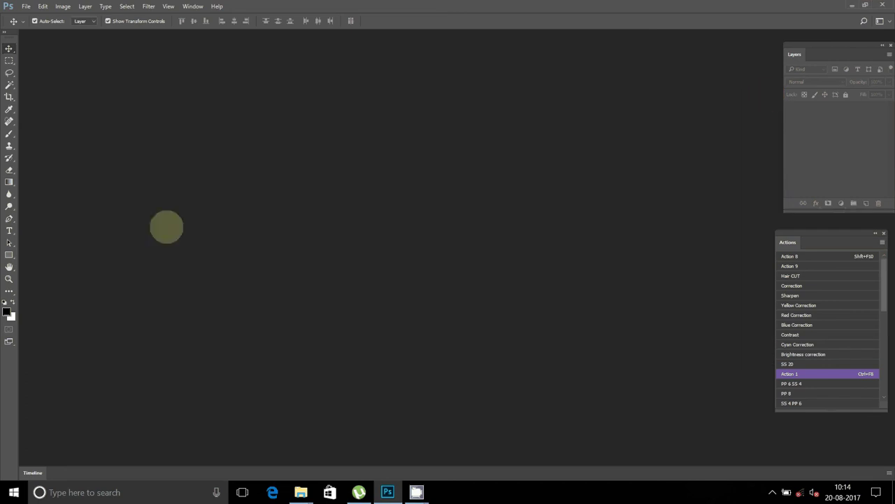